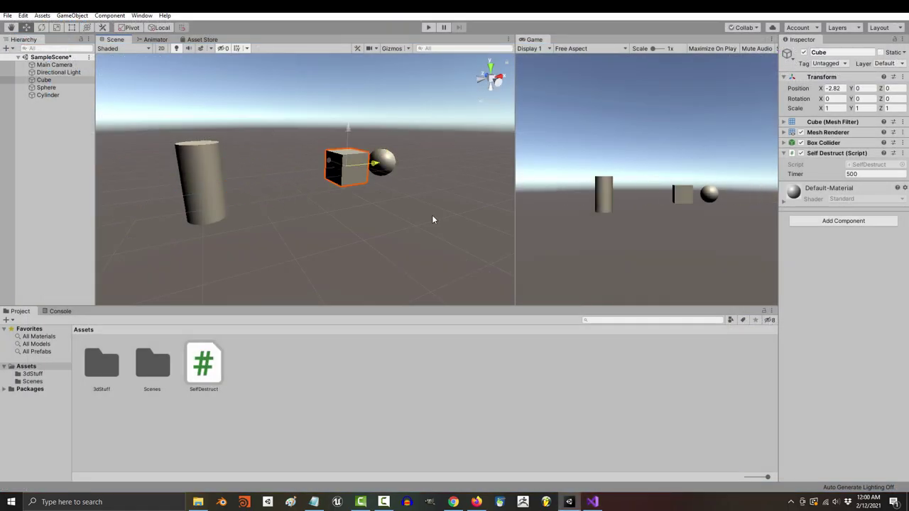
Scroll down to the video's comments and read them, including the Destroy(gameObject, 3); tip.
left_click_drag(432, 219, 400, 189)
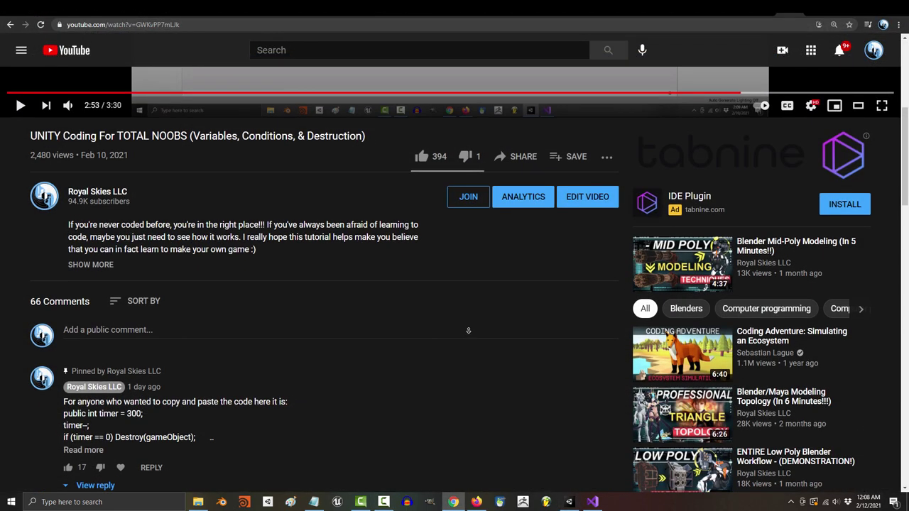
scroll(469, 333, "down", 2)
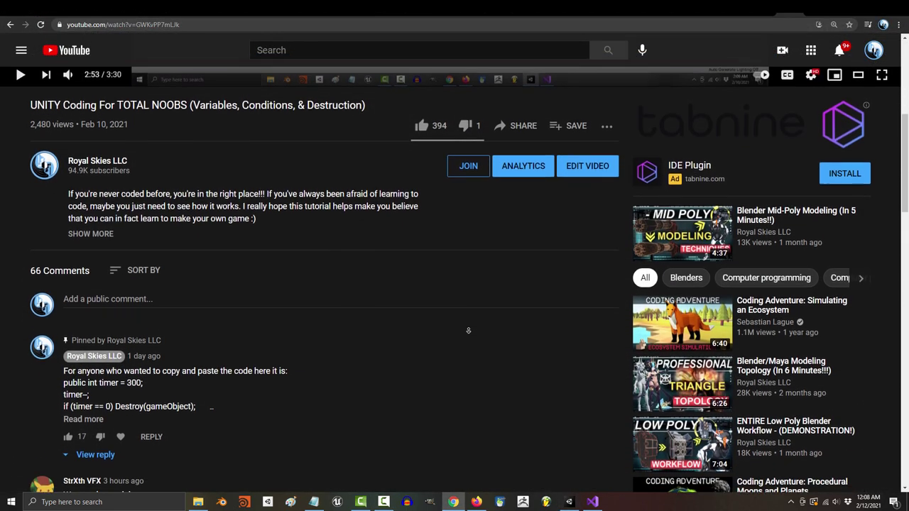
scroll(469, 332, "down", 3)
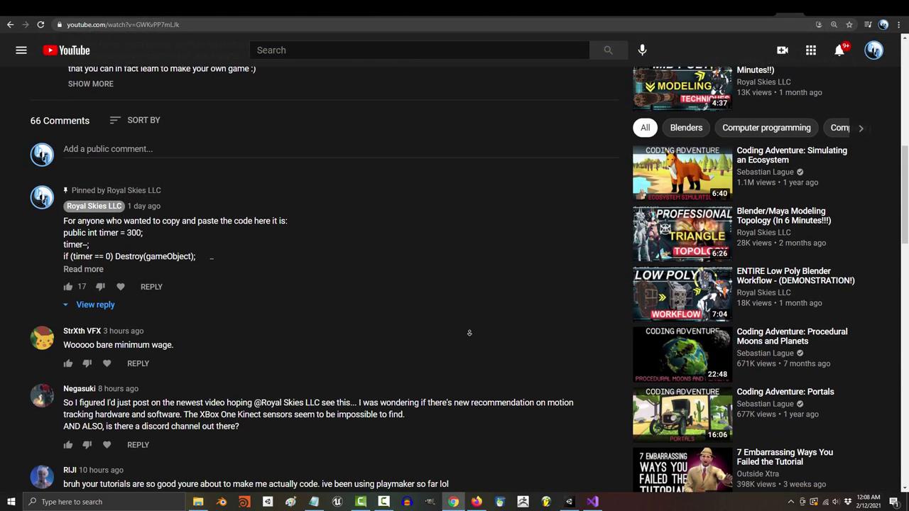
scroll(452, 334, "down", 3)
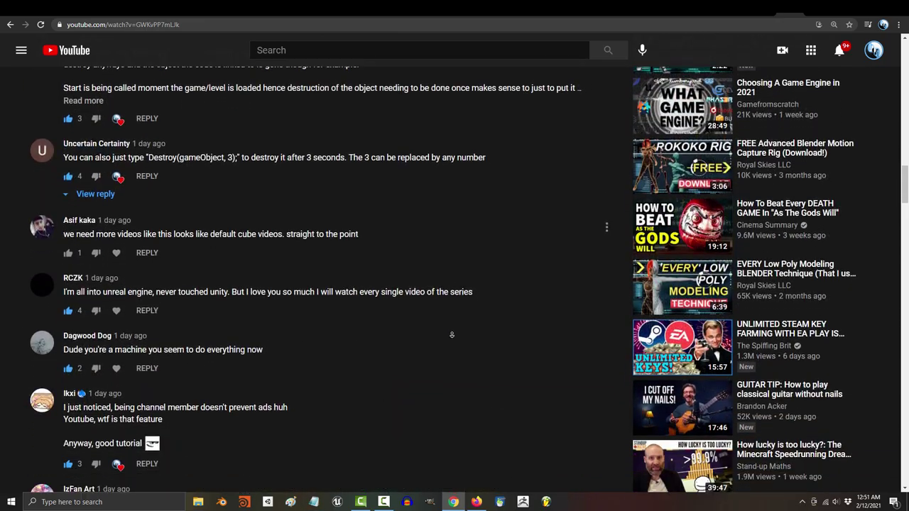
scroll(452, 334, "down", 3)
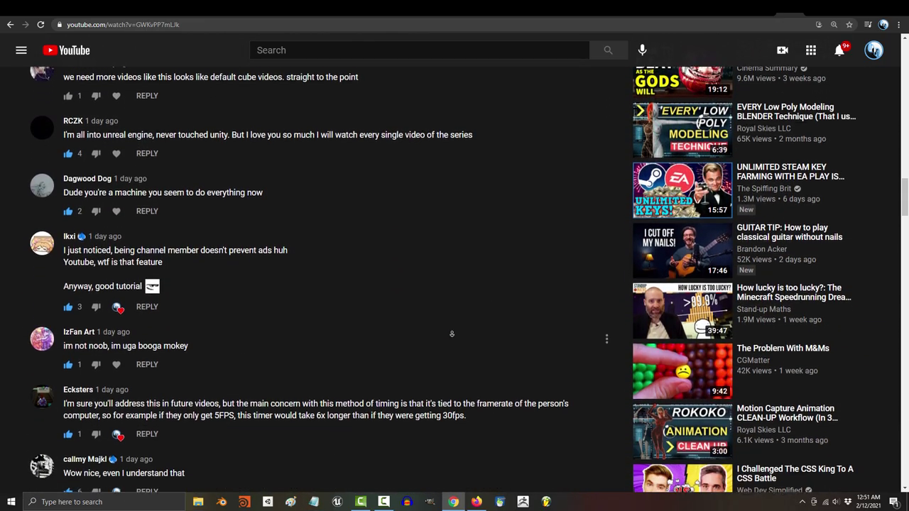
scroll(451, 333, "down", 3)
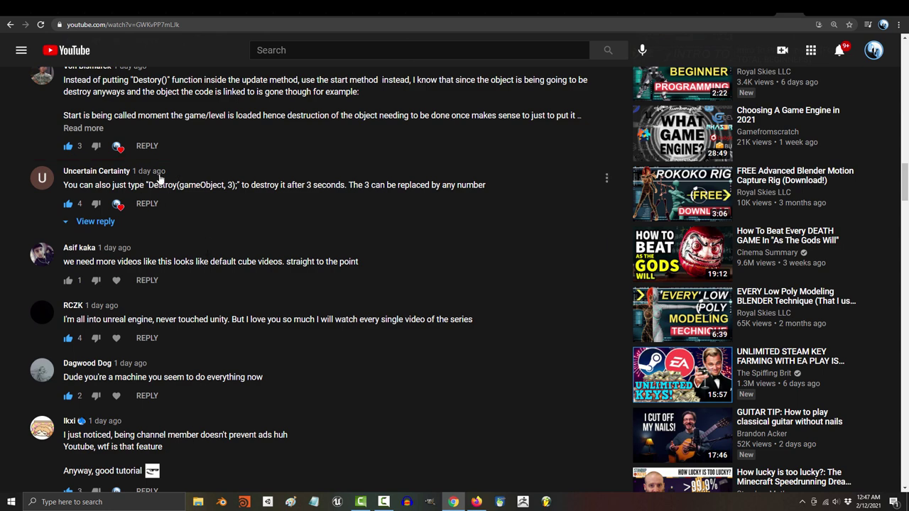
scroll(185, 134, "up", 1)
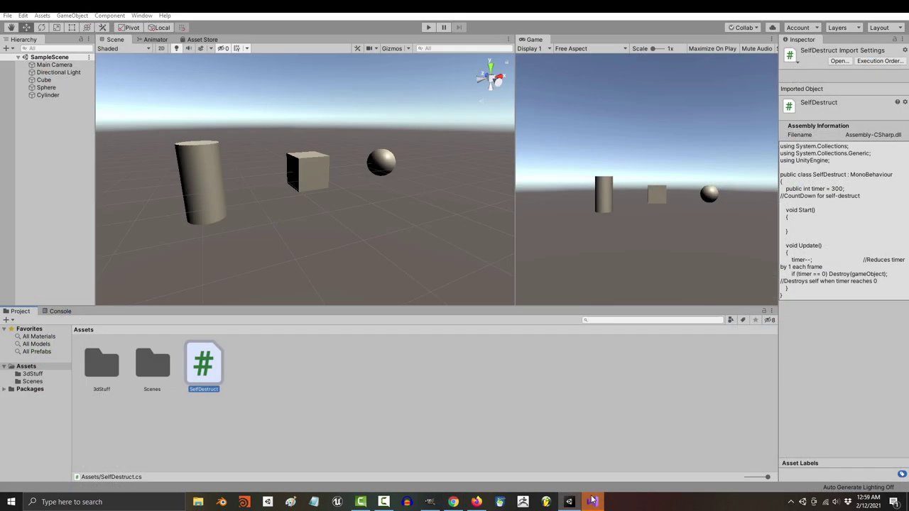
In the SelfDestruct script, mark the Start and Update blocks and the line 17 destroy condition.
left_click(592, 502)
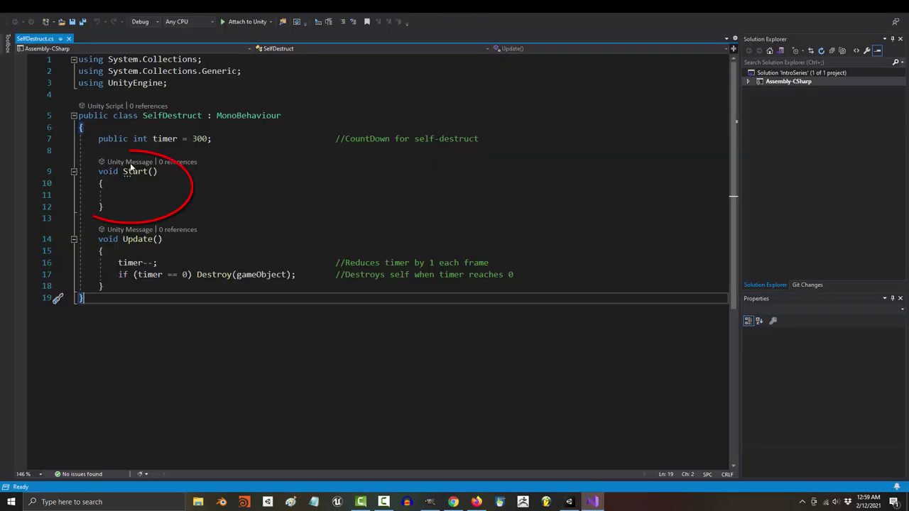
left_click_drag(152, 205, 95, 174)
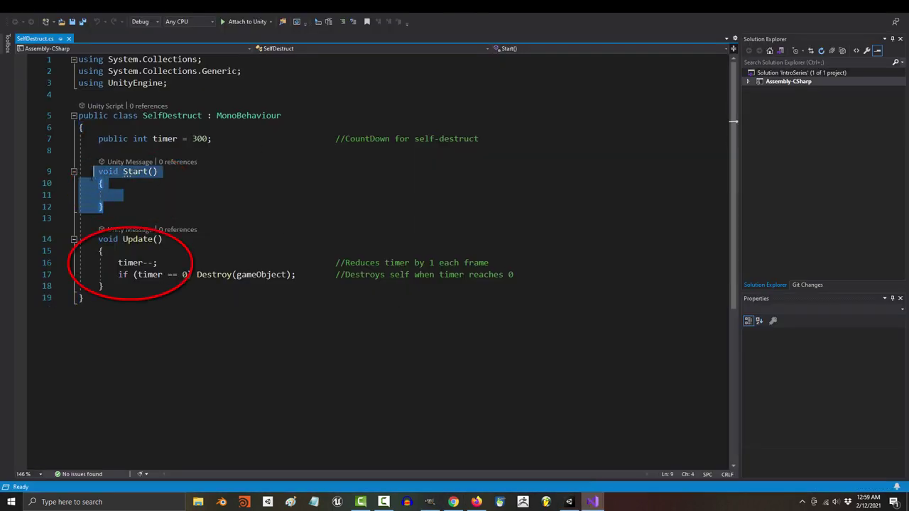
left_click_drag(122, 288, 83, 263)
left_click(138, 287)
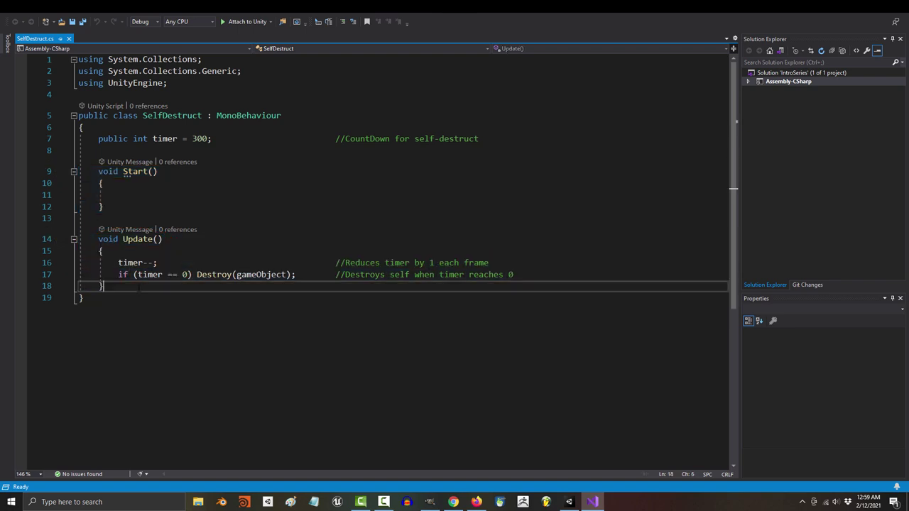
left_click_drag(138, 287, 137, 241)
double_click(137, 240)
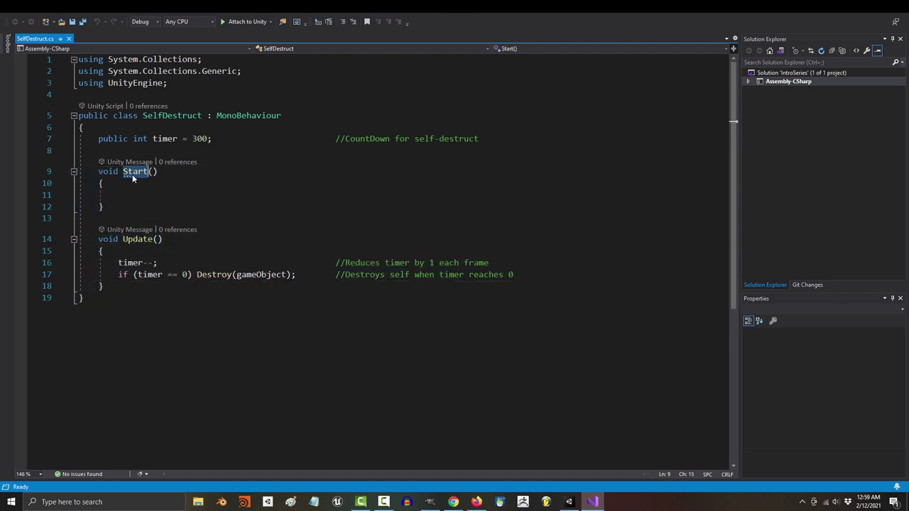
left_click_drag(117, 274, 208, 275)
Remove the line 7 timer field and the countdown code, leaving empty Start() and Update().
left_click(165, 138)
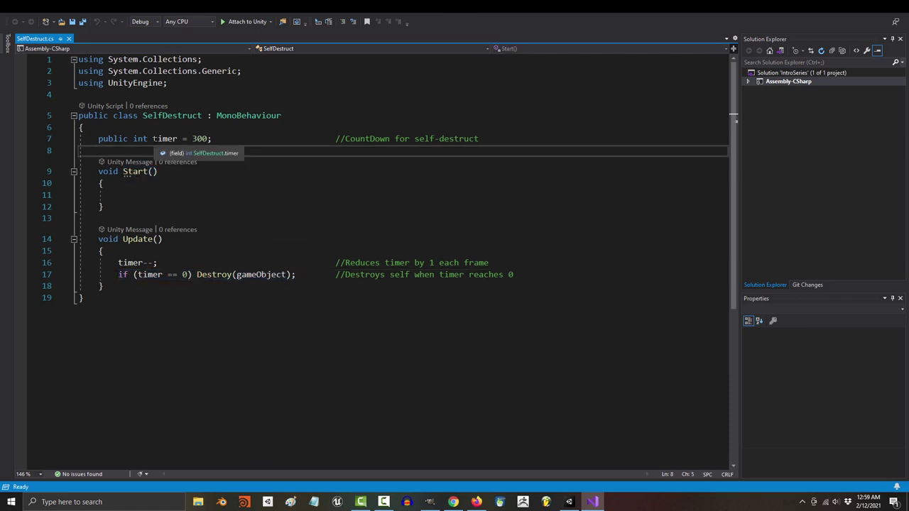
left_click_drag(152, 139, 213, 139)
left_click(236, 194)
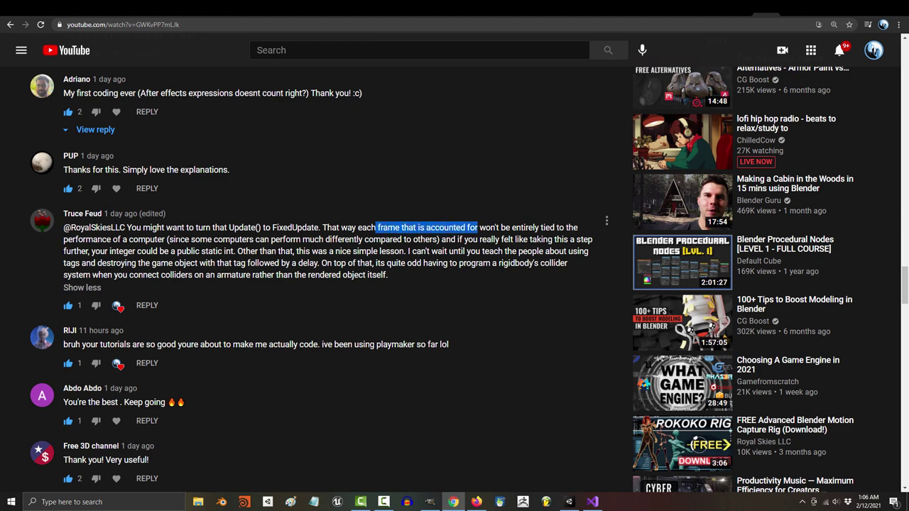
left_click_drag(175, 240, 310, 240)
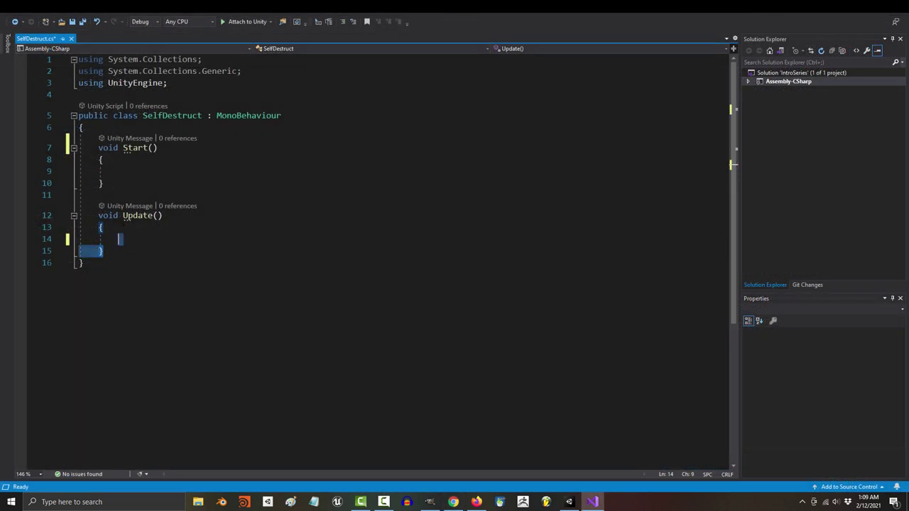
left_click_drag(78, 240, 79, 215)
left_click_drag(104, 183, 79, 147)
left_click(243, 240)
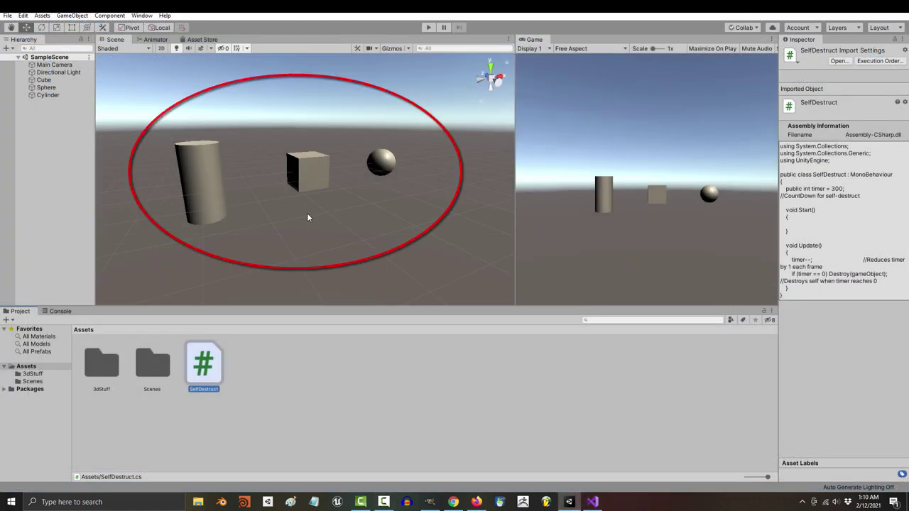
Reset the Cube's Transform to position 0,0,0 and scale 1, and remove its Self Destruct component.
scroll(307, 217, "up", 2)
left_click(44, 81)
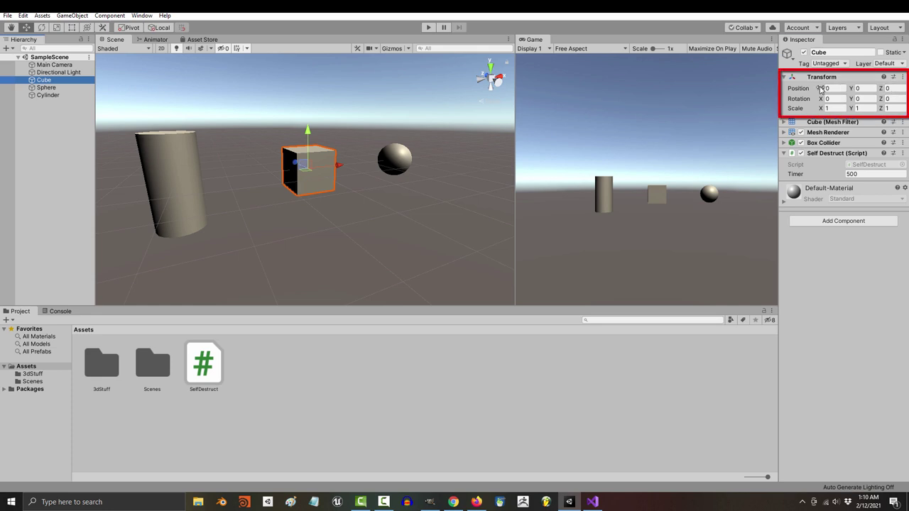
mouse_move(821, 88)
left_mouse_down()
mouse_move(795, 88)
mouse_move(825, 99)
left_mouse_up()
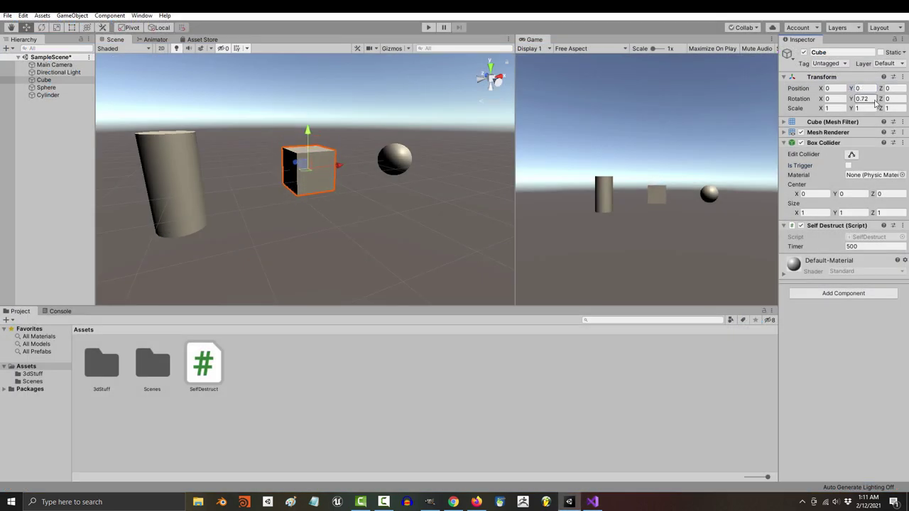
left_click_drag(851, 108, 884, 111)
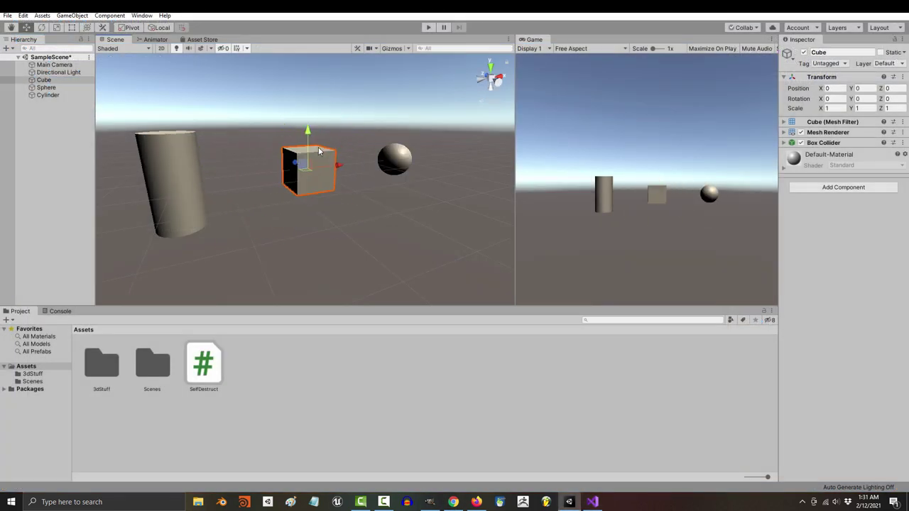
Create a new C# script named Movement and attach it to the Cube.
right_click(365, 400)
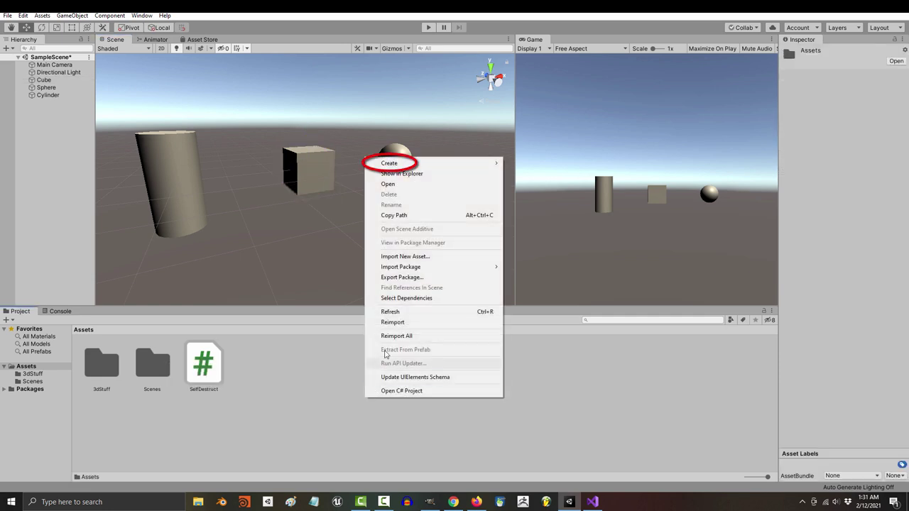
mouse_move(496, 165)
left_click(528, 158)
type("Movement")
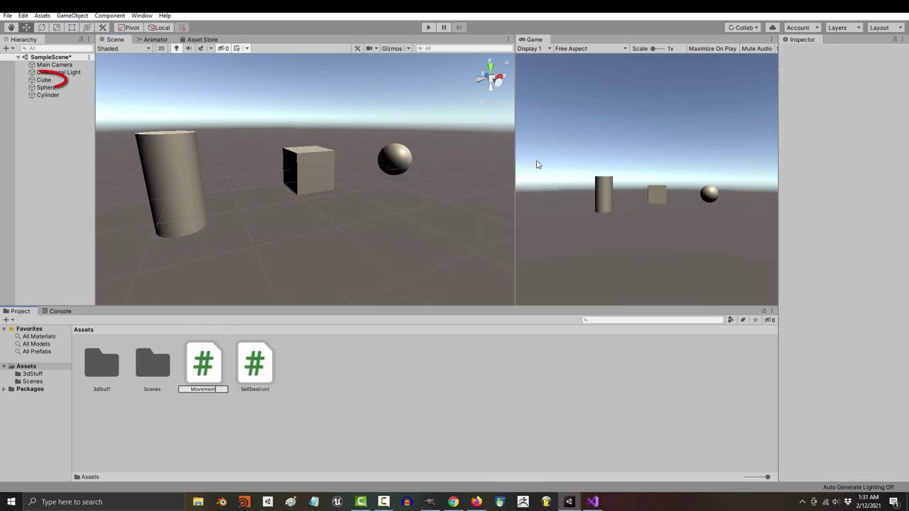
key("Return")
left_click(44, 80)
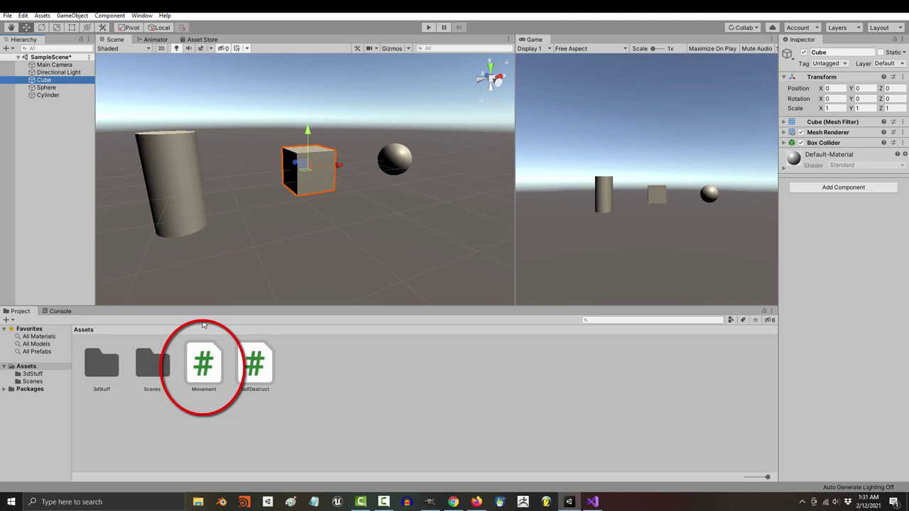
mouse_move(204, 363)
left_mouse_down()
mouse_move(414, 420)
mouse_move(842, 297)
left_mouse_up()
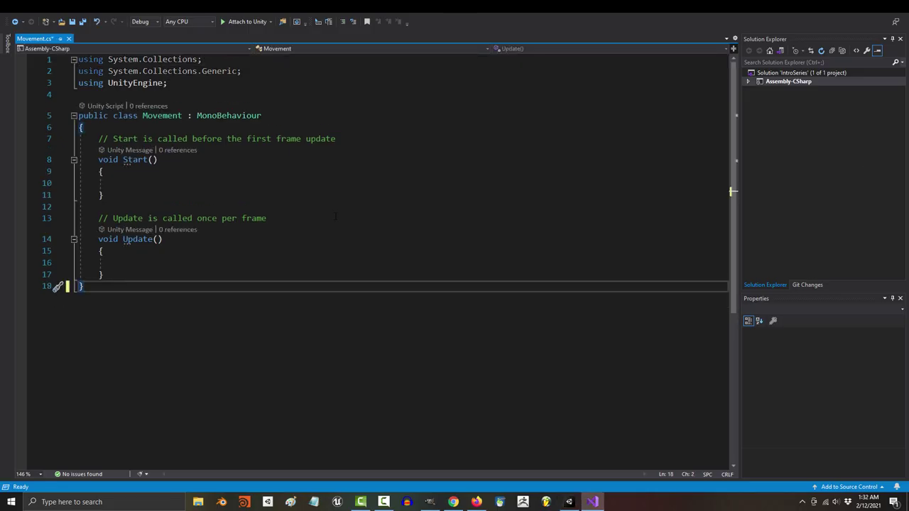
Delete the template comment lines from the Movement script.
left_click_drag(335, 216, 76, 206)
key("BackSpace")
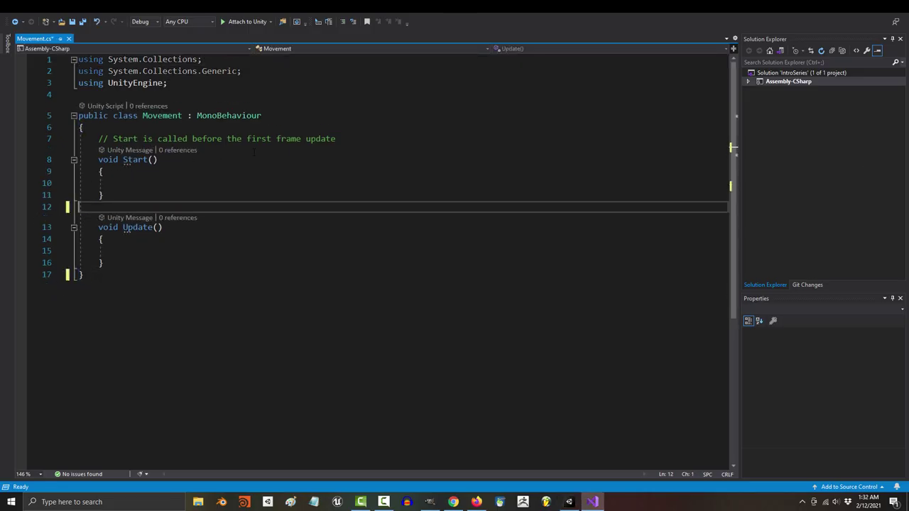
left_click_drag(337, 138, 77, 139)
key("Return")
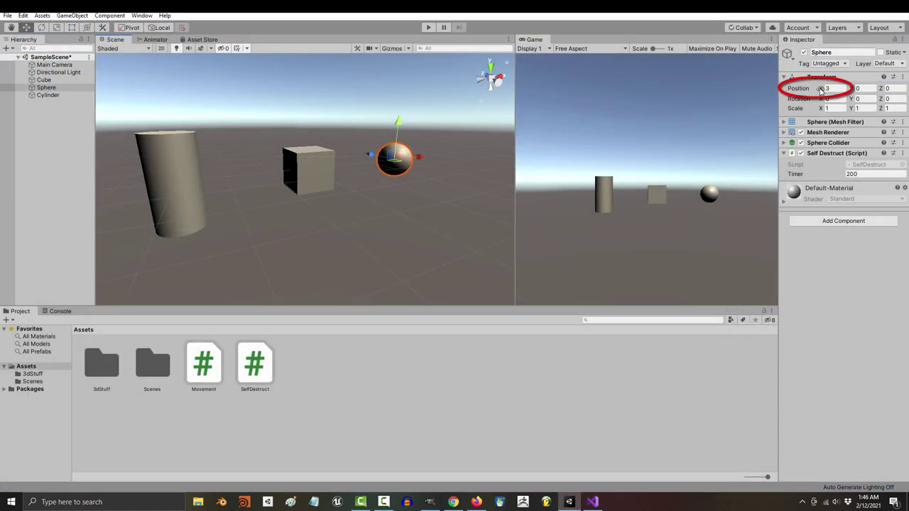
Return the sphere to Y position 0 and select the Cube.
mouse_move(821, 90)
left_mouse_down()
mouse_move(832, 90)
mouse_move(821, 90)
left_mouse_up()
left_click(863, 88)
type("2.35")
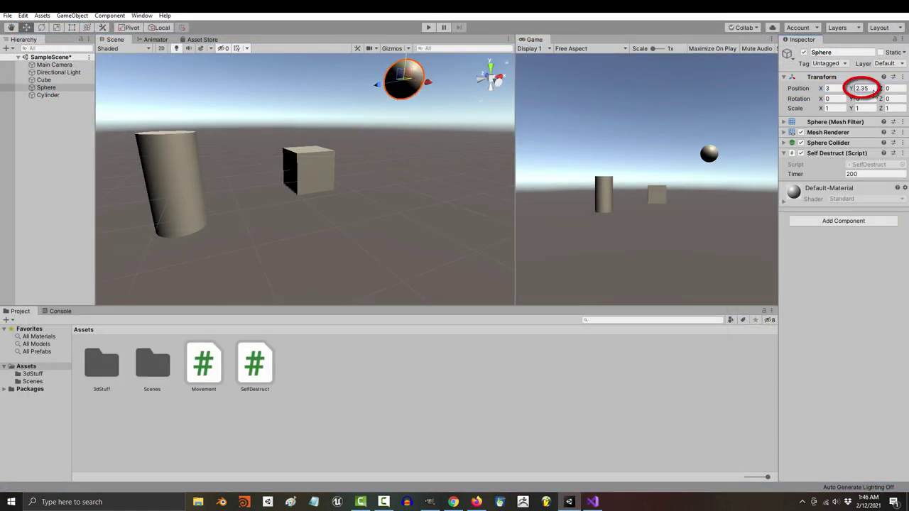
key("Escape")
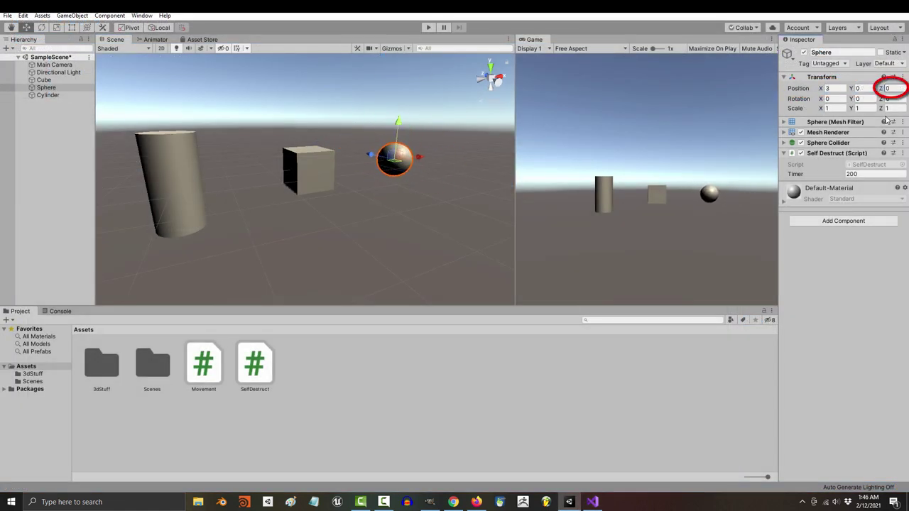
left_click(305, 159)
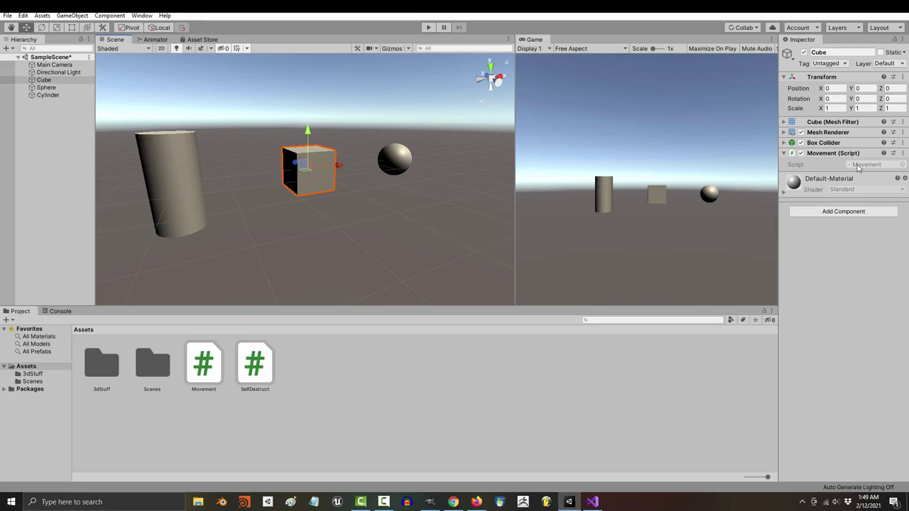
In Movement's Update, write transform.position = new Vector3(1,2); and save the script.
double_click(860, 165)
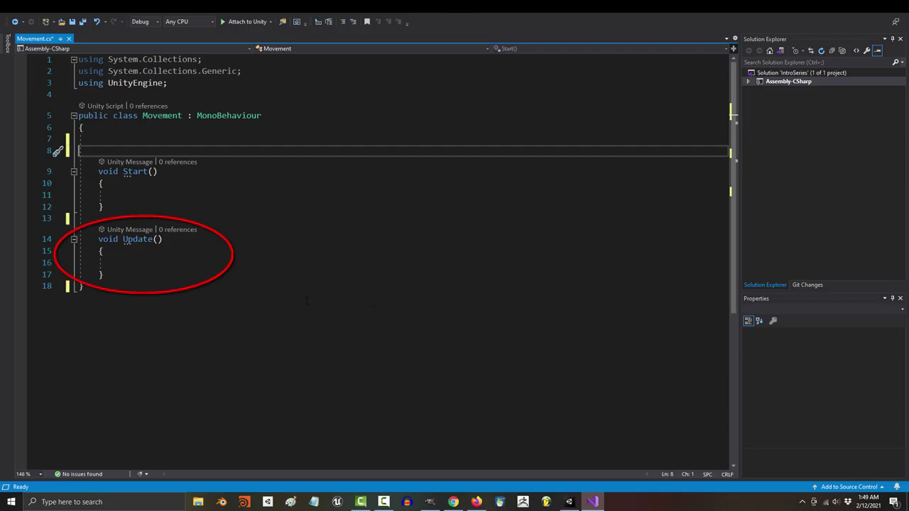
left_click(277, 264)
type("transform.position = ")
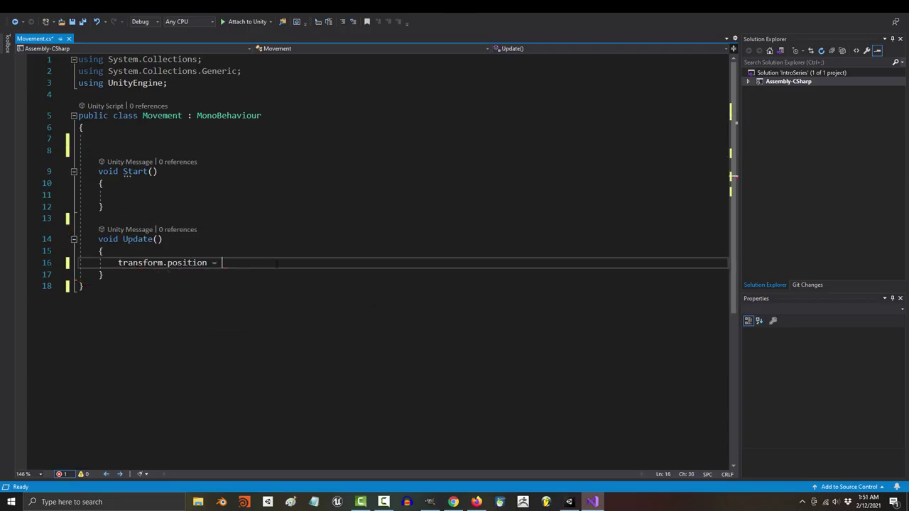
type("new Vector3")
type("(")
type("1,2,5);")
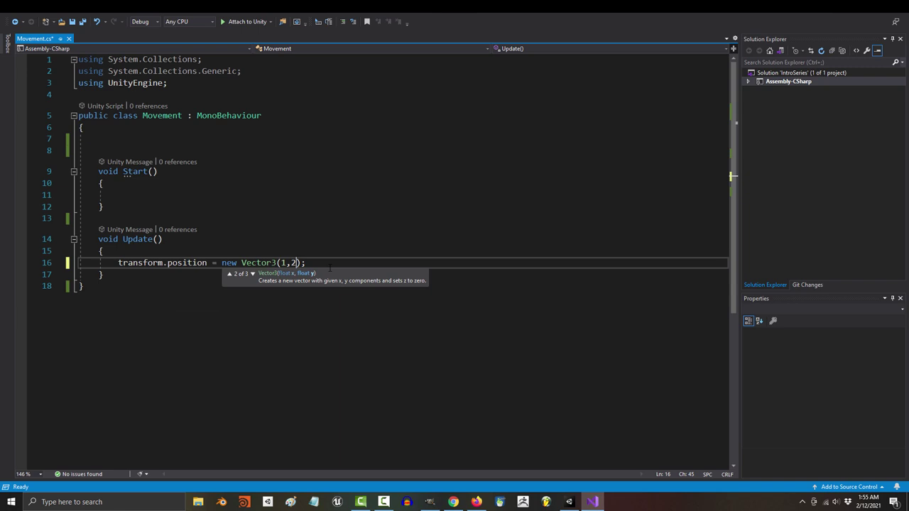
key("ctrl+s")
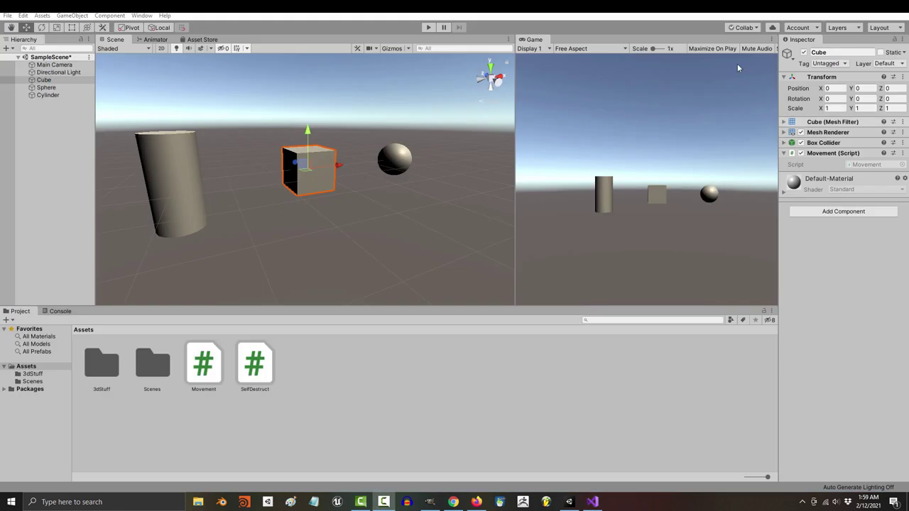
Select the cube's Position X field and enter Play mode so the cube moves to X 1, Y 2.
left_click(833, 87)
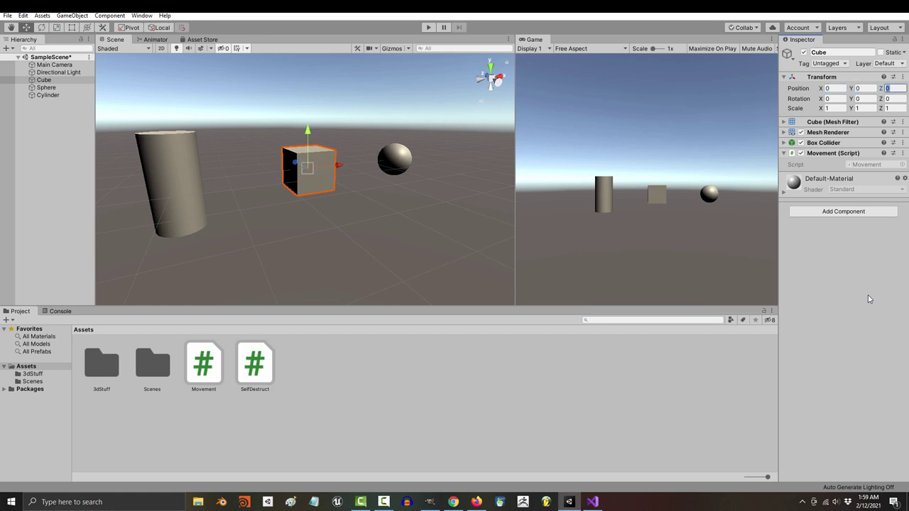
left_click(428, 28)
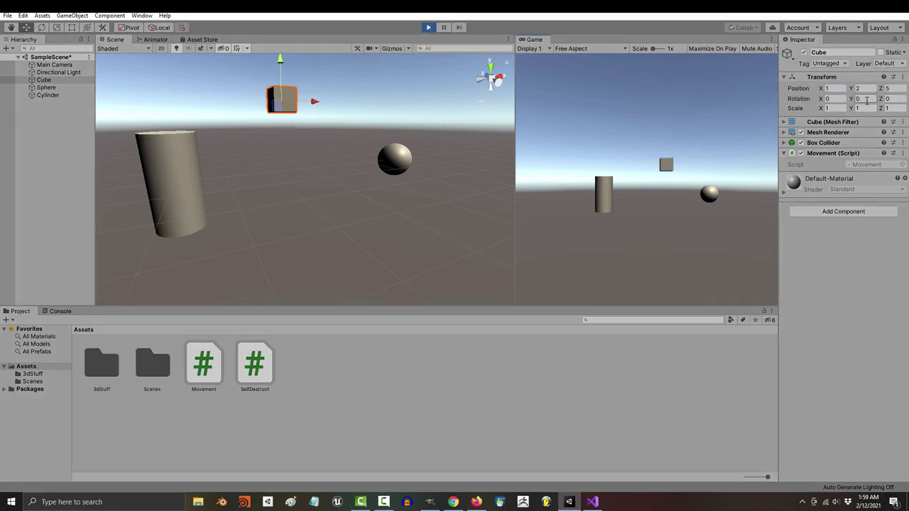
Stop Play, change the script's Vector3 to (2,0,2), and run the scene again.
left_click(428, 28)
left_click(593, 502)
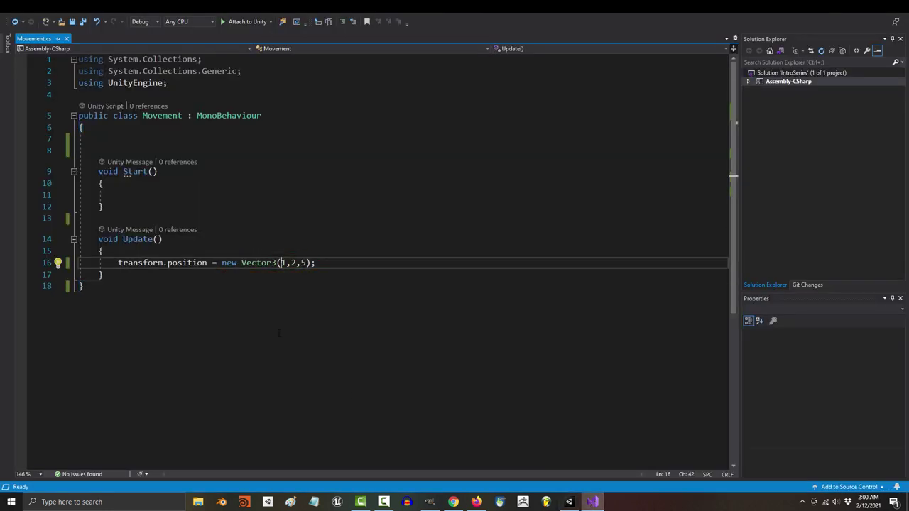
left_click(569, 502)
left_click(429, 27)
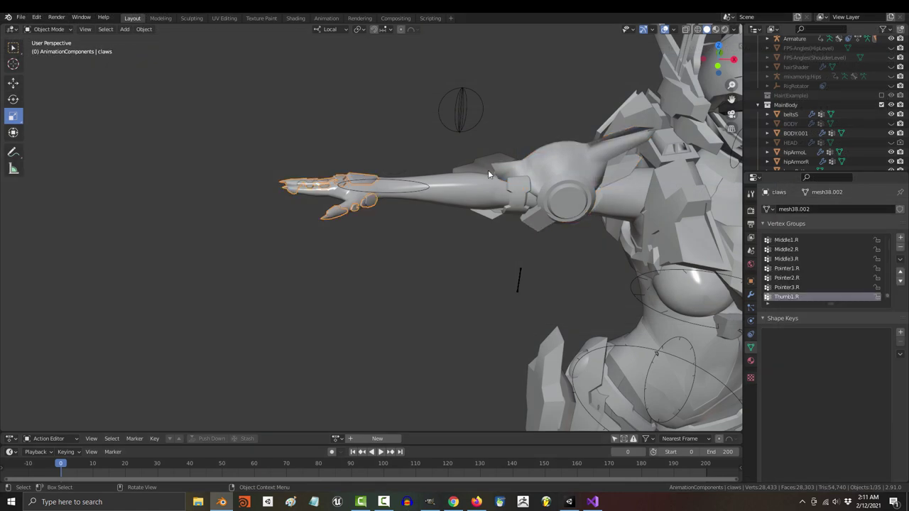
Make the Cube a child of the Sphere, slide the Sphere, and play the scene.
key("g")
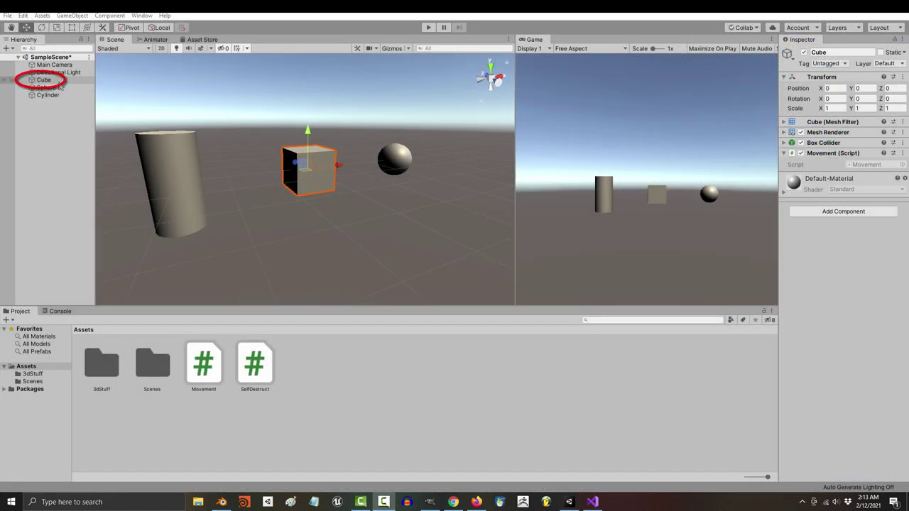
left_click_drag(60, 84, 58, 91)
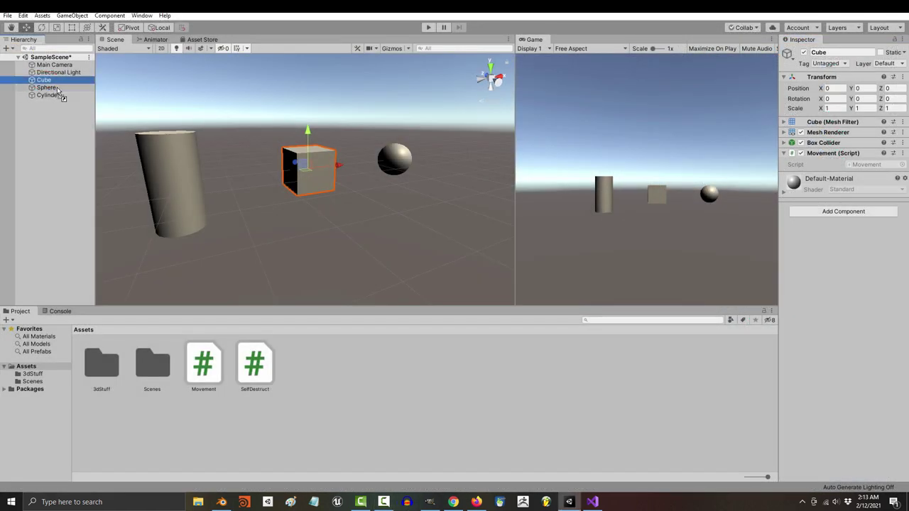
key("Up")
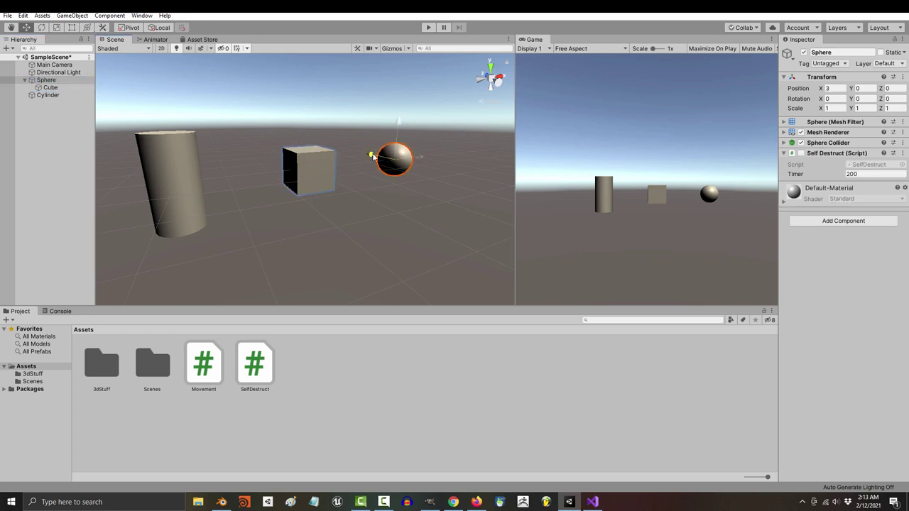
left_click_drag(372, 156, 355, 230)
left_click(427, 27)
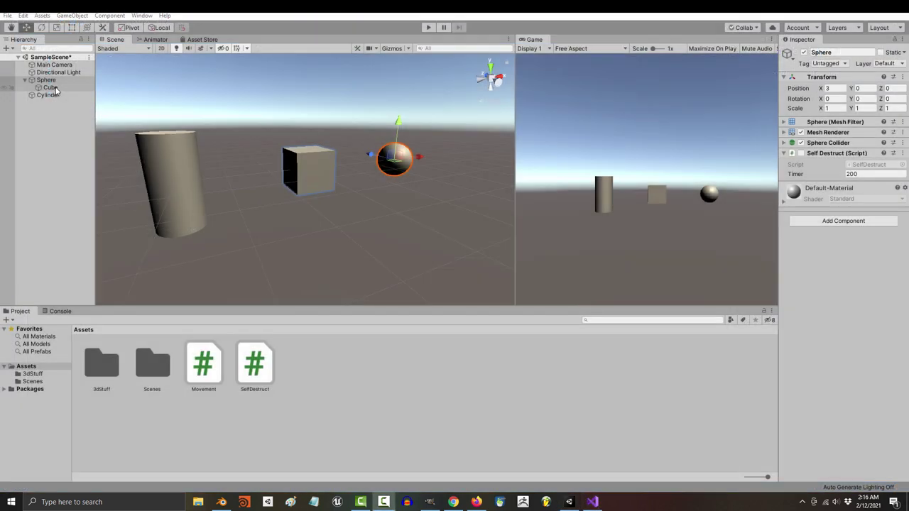
Set the child Cube's X position to 2, nudge the Sphere, then undo the changes.
left_click(55, 88)
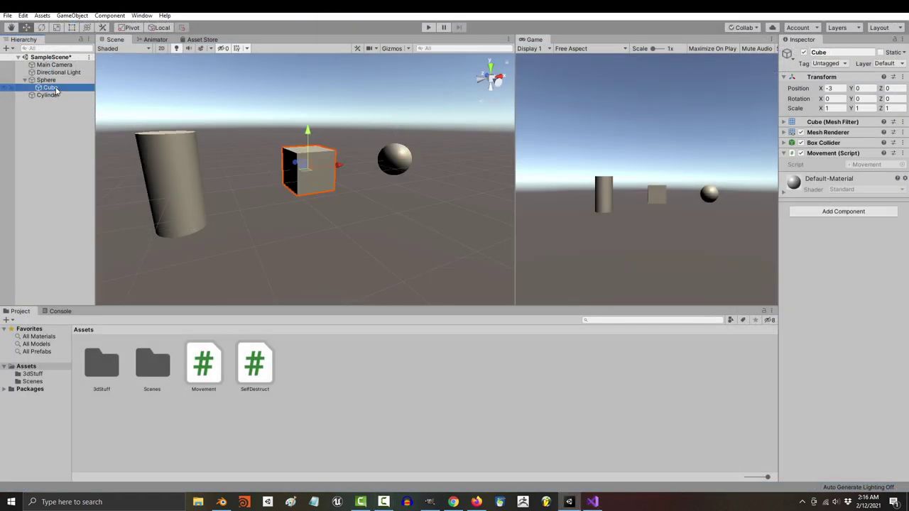
left_click(834, 89)
type("2")
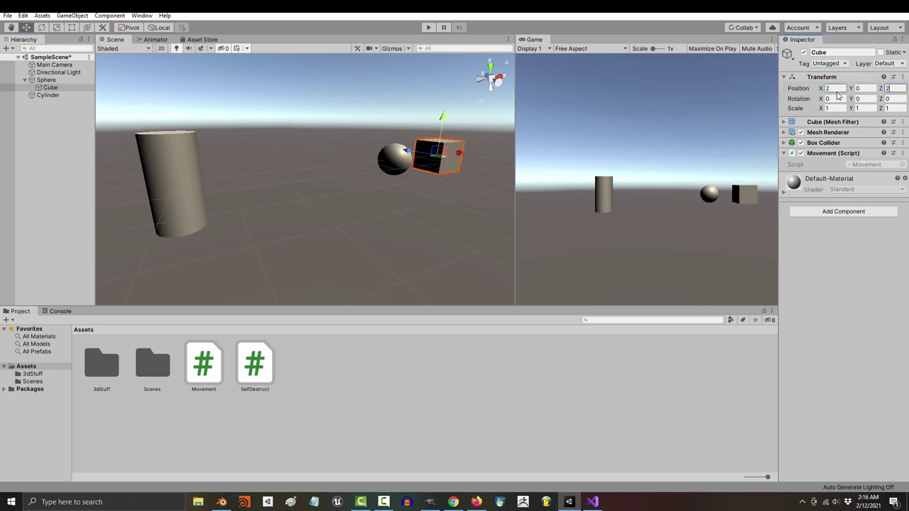
left_click(394, 158)
mouse_move(394, 158)
left_mouse_down()
mouse_move(292, 168)
mouse_move(384, 154)
left_mouse_up()
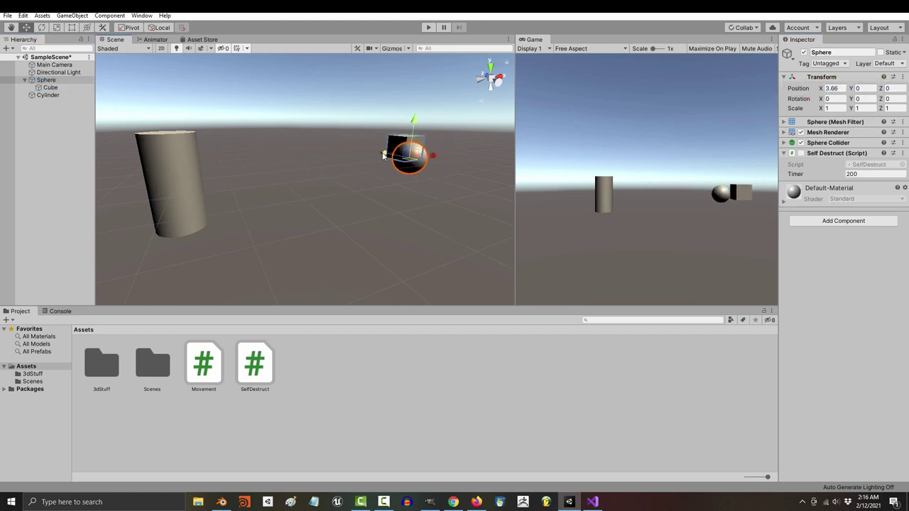
key("ctrl+z")
key("ctrl+z")
key("ctrl+z")
key("ctrl+z")
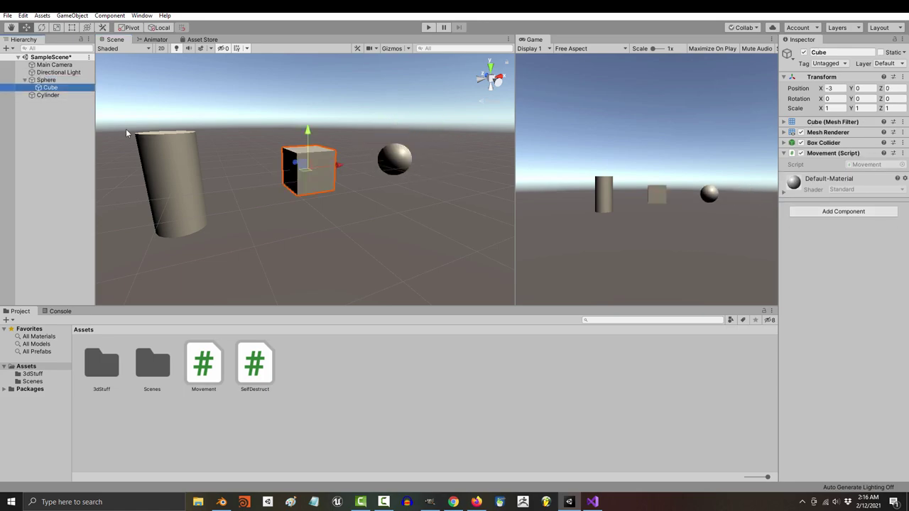
In Movement.cs, replace transform.position with transform.localPosition and save.
key("alt+Tab")
left_click(187, 263)
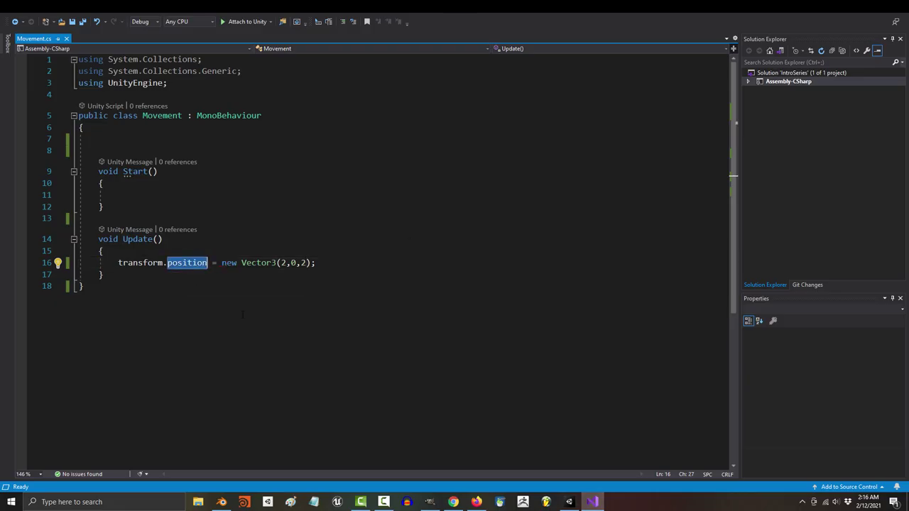
type("localpos")
key("Tab")
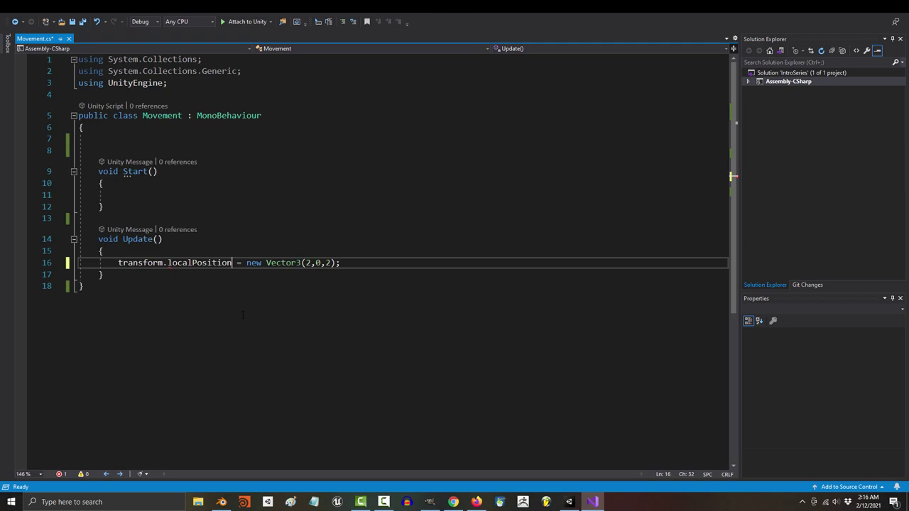
key("ctrl+s")
Play the scene and drag the Sphere left, showing the child Cube following, then stop.
left_click(569, 503)
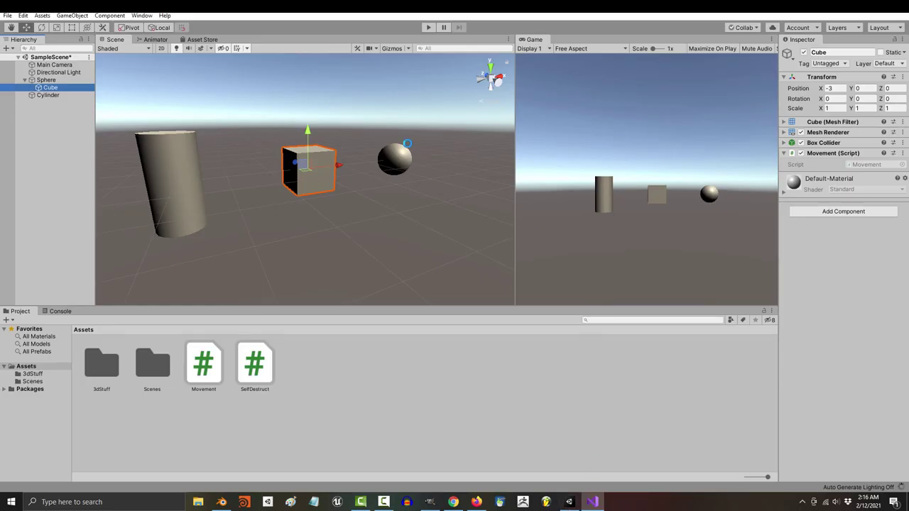
left_click(428, 28)
left_click(410, 162)
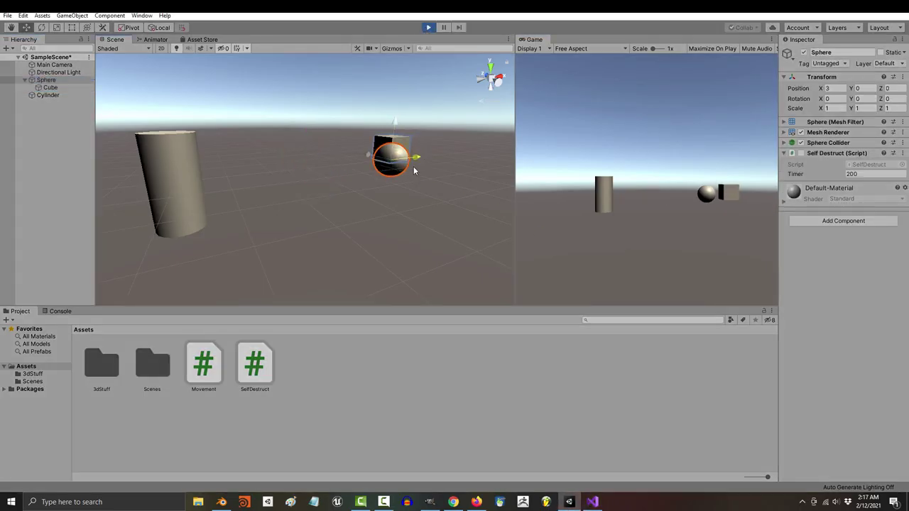
left_click_drag(444, 178, 255, 203)
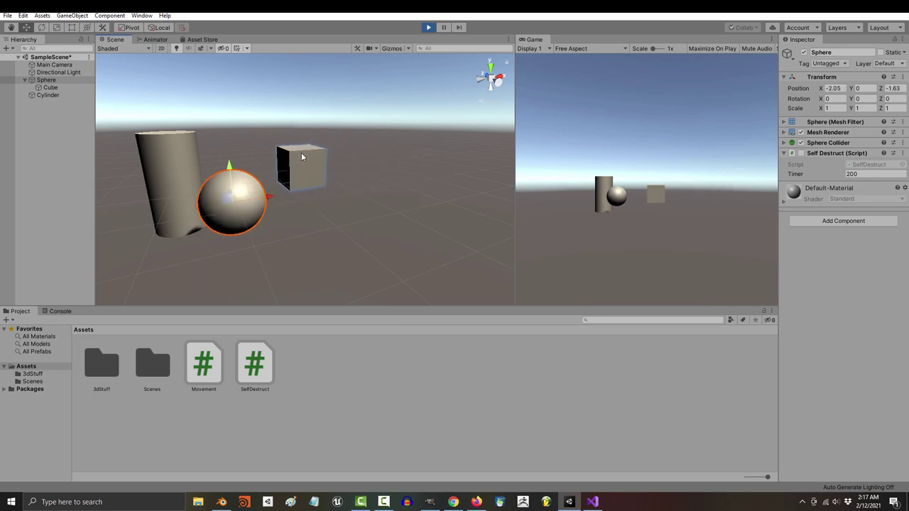
left_click(302, 170)
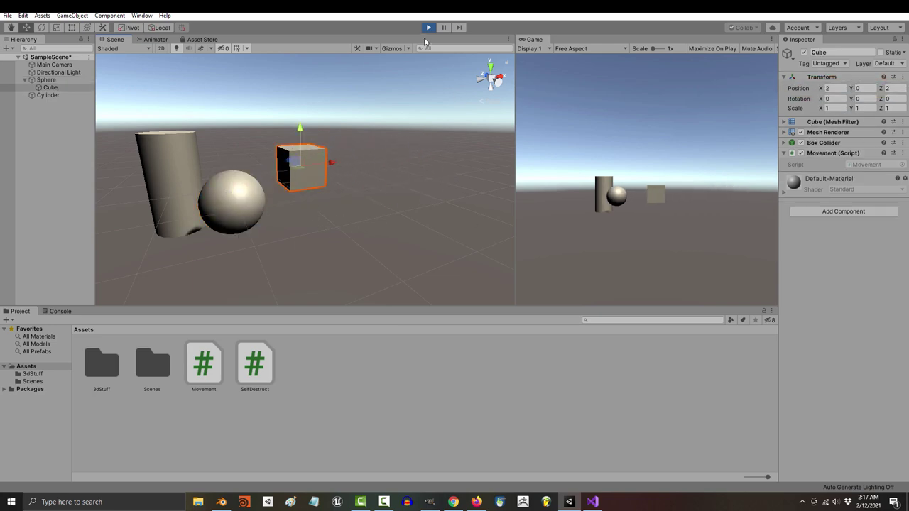
left_click(429, 28)
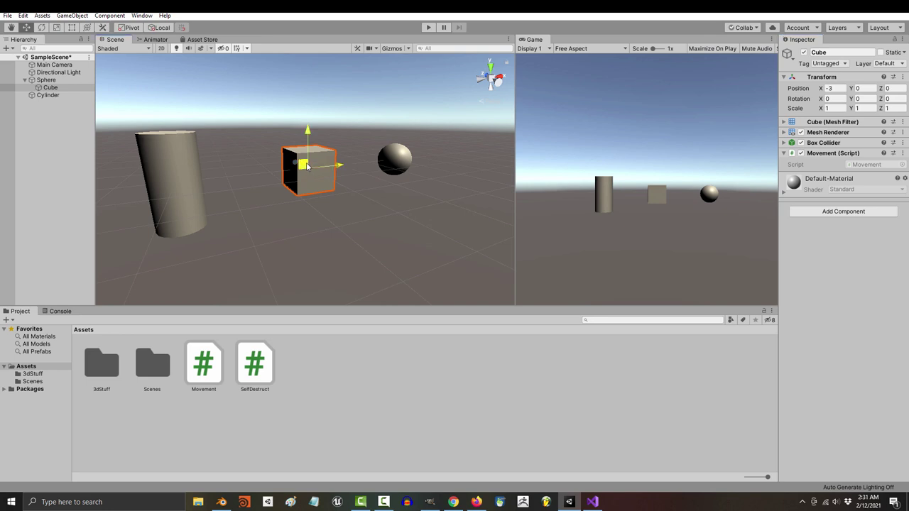
Move the Cube along its Z axis with the gizmo, then select Movement.cs's Update statement.
left_click_drag(307, 165, 392, 162)
key("ctrl+z")
left_click_drag(292, 167, 232, 145)
left_click_drag(262, 172, 316, 193)
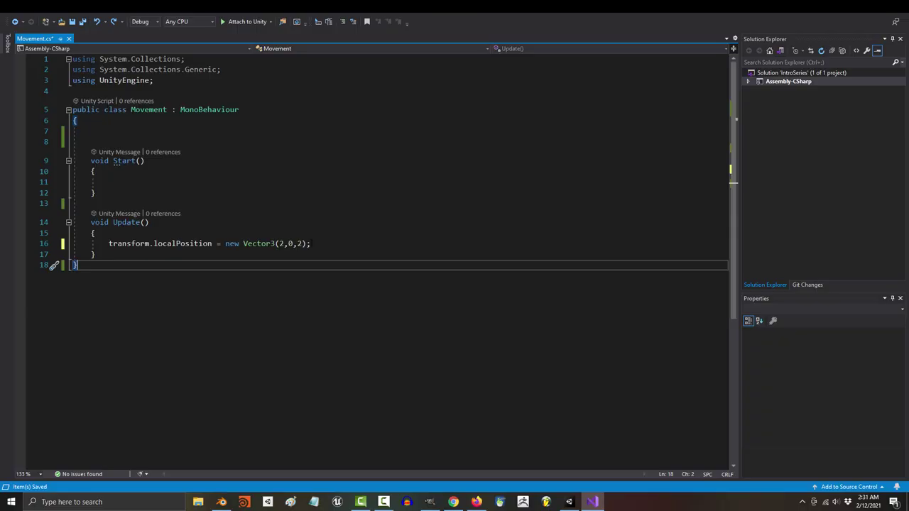
left_click_drag(311, 244, 108, 244)
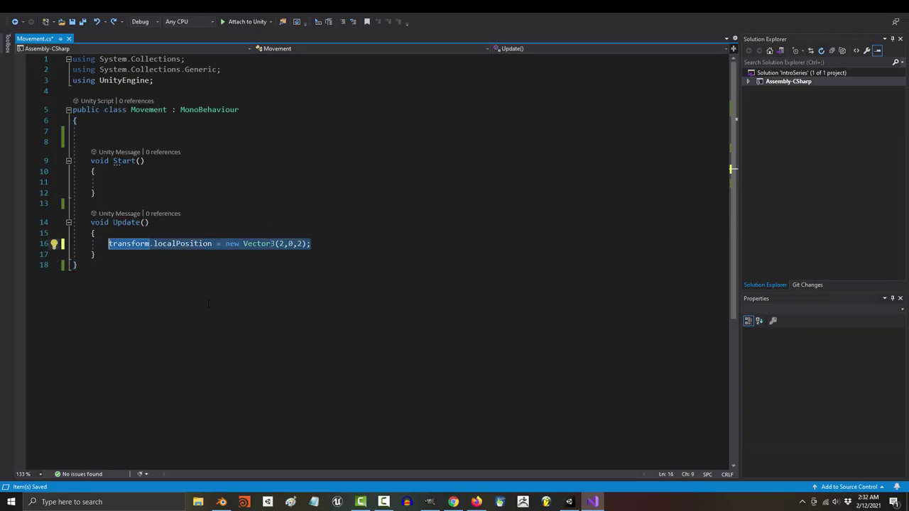
Replace the statement with transform.Translate(0,0,.01f);, save, and test it in Play mode.
type("transform.translate(0")
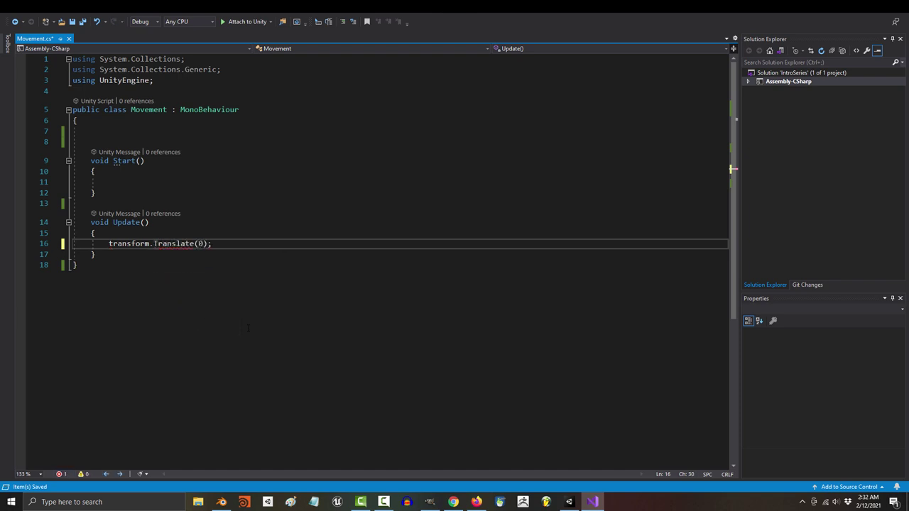
type(",0,.01f")
key("End")
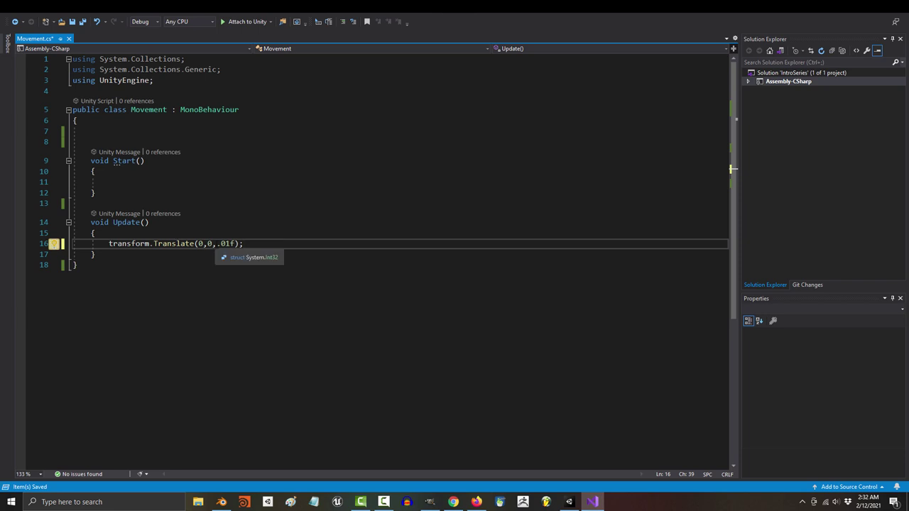
double_click(225, 243)
key("End")
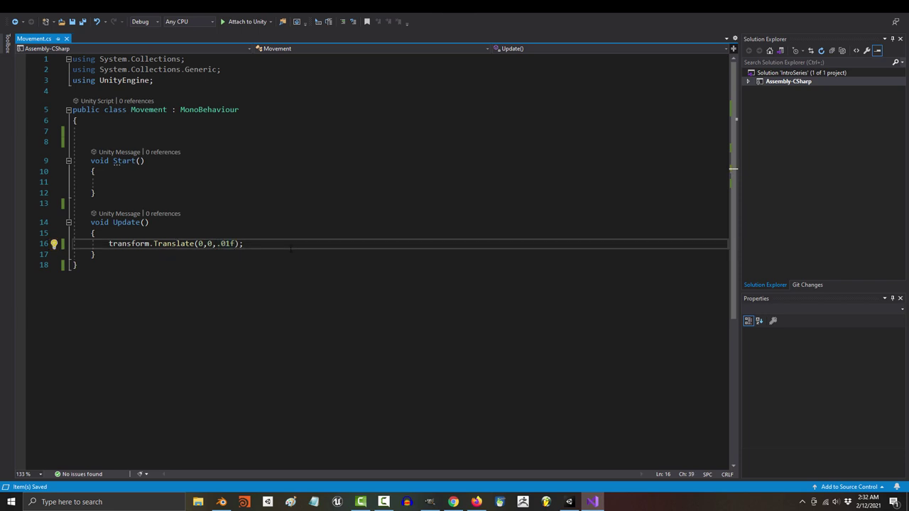
left_click(569, 502)
key("ctrl+p")
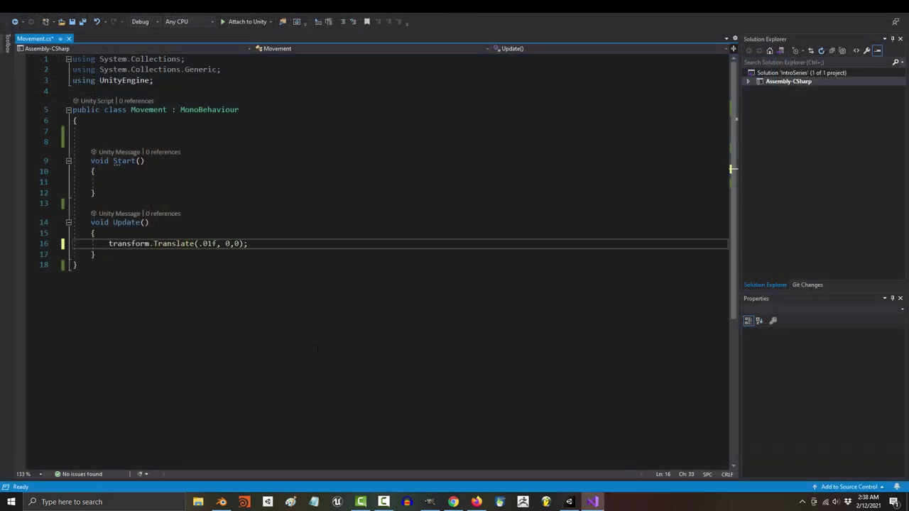
Retest the .01f movement in Play mode and add a blank line above the Translate call.
key("alt+Tab")
key("ctrl+p")
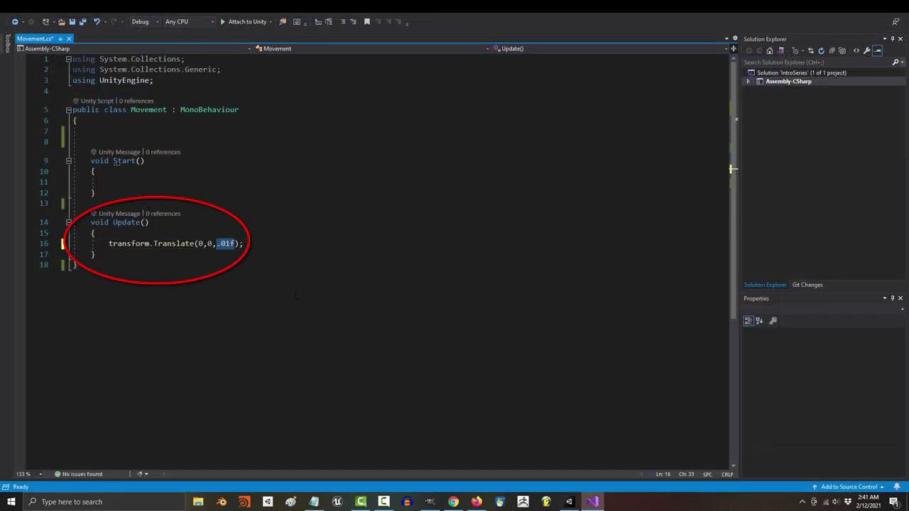
key("ctrl+Return")
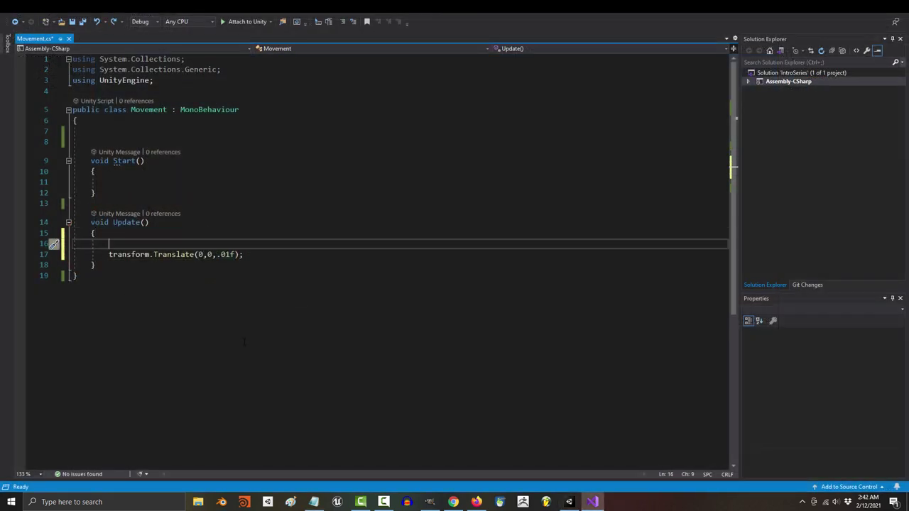
Wrap the W, S, A and D Translate calls in Input.GetKey(KeyCode) checks with matching signs, then test in Play mode.
type("if (input.GetKey(keyc")
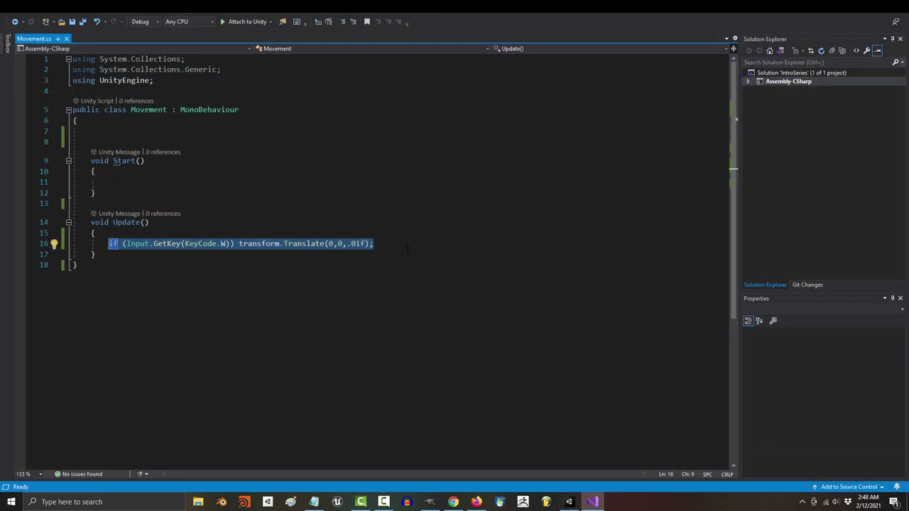
left_click(397, 244)
key("Return")
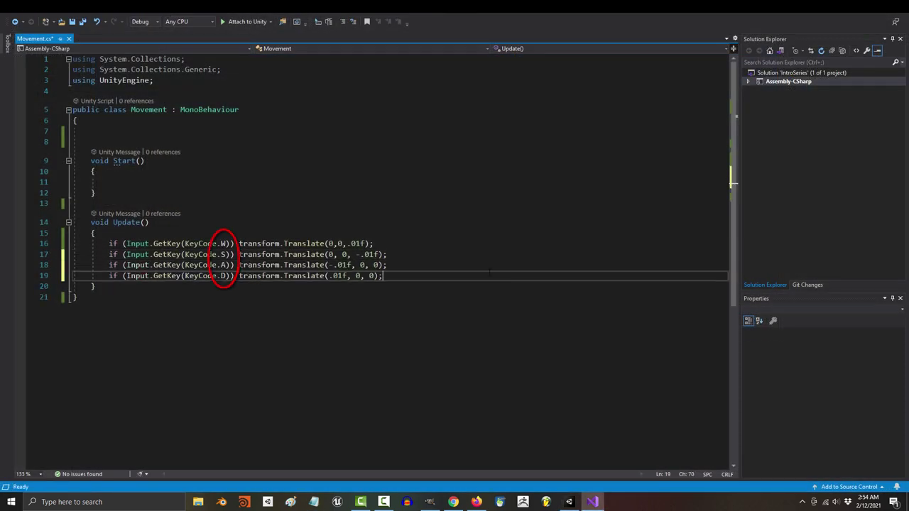
left_click_drag(325, 265, 348, 265)
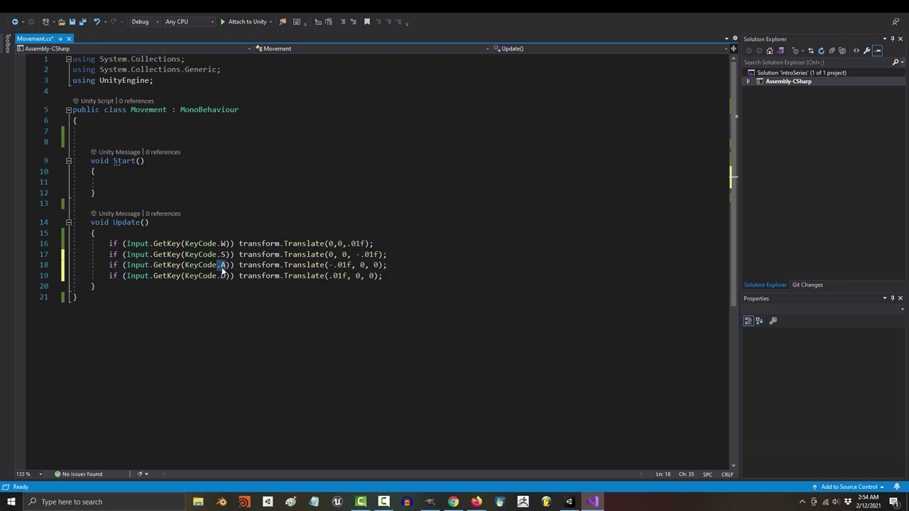
left_click(569, 502)
left_click(428, 27)
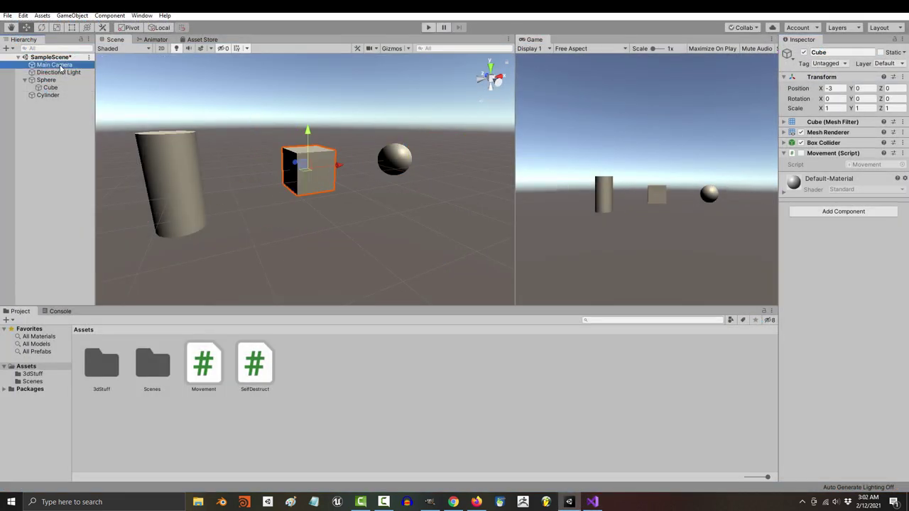
Attach the Movement script to the Main Camera.
left_click(54, 65)
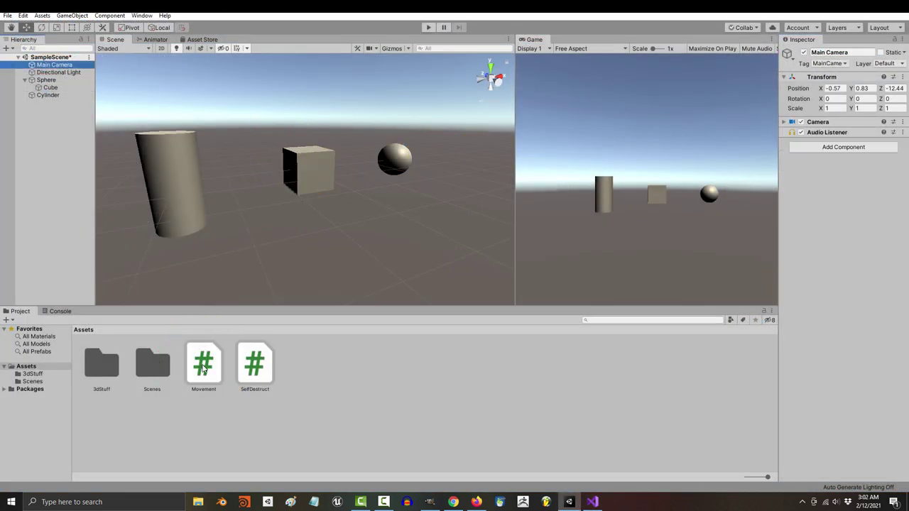
left_click_drag(824, 304, 824, 304)
scroll(411, 162, "down", 5)
In Play mode, fly the camera forward, right, left and back with WASD, then stop playing.
left_click(429, 27)
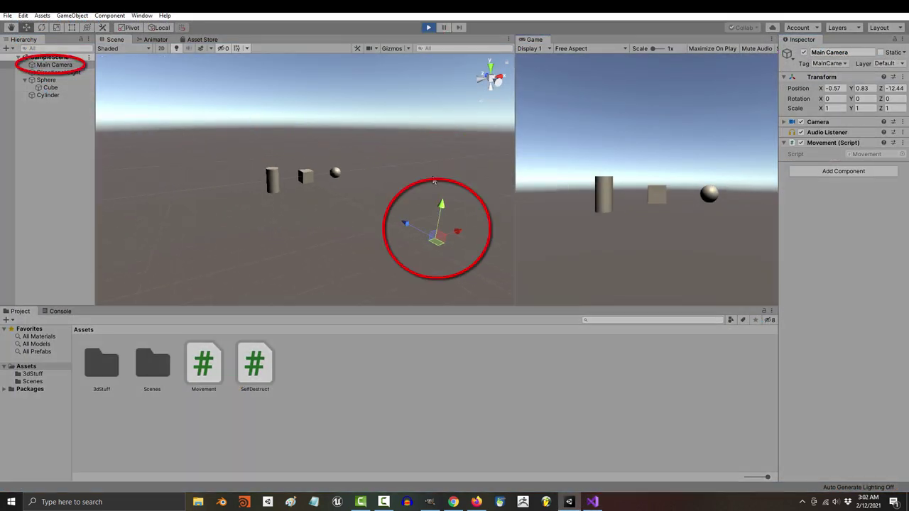
key("w")
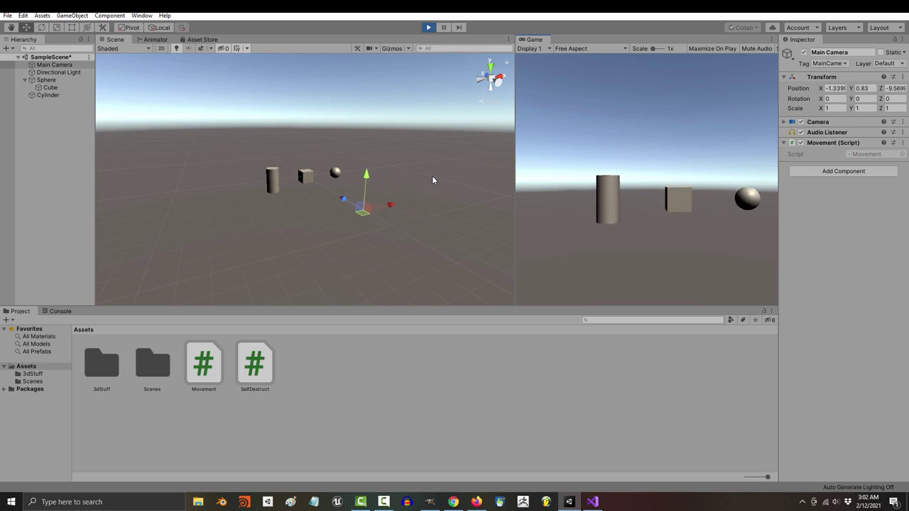
key("d")
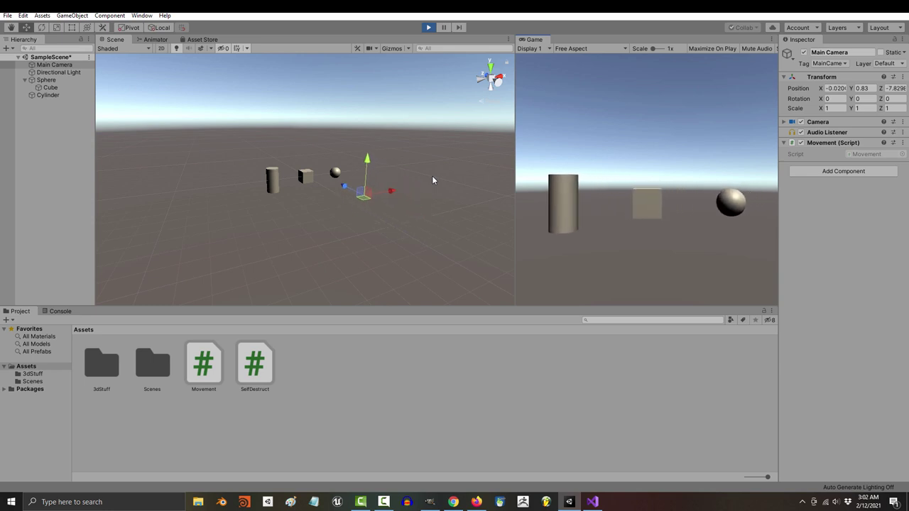
key("a")
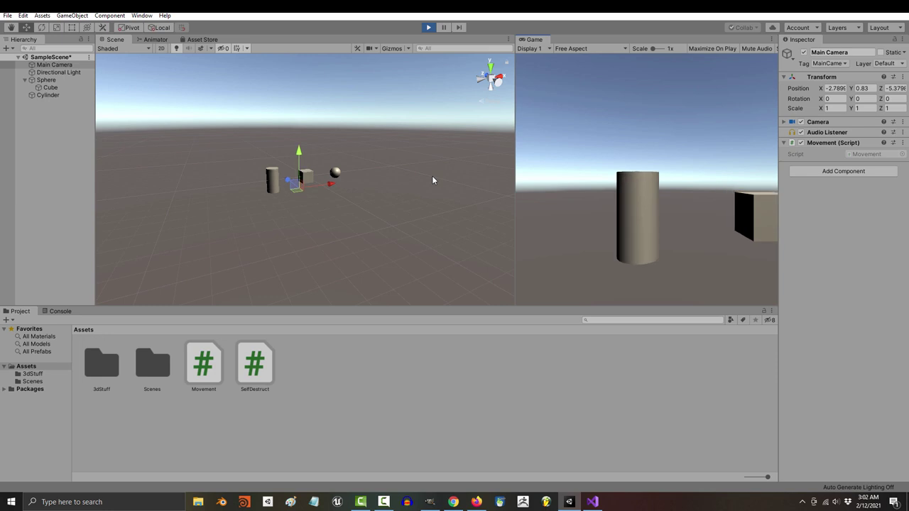
key("d")
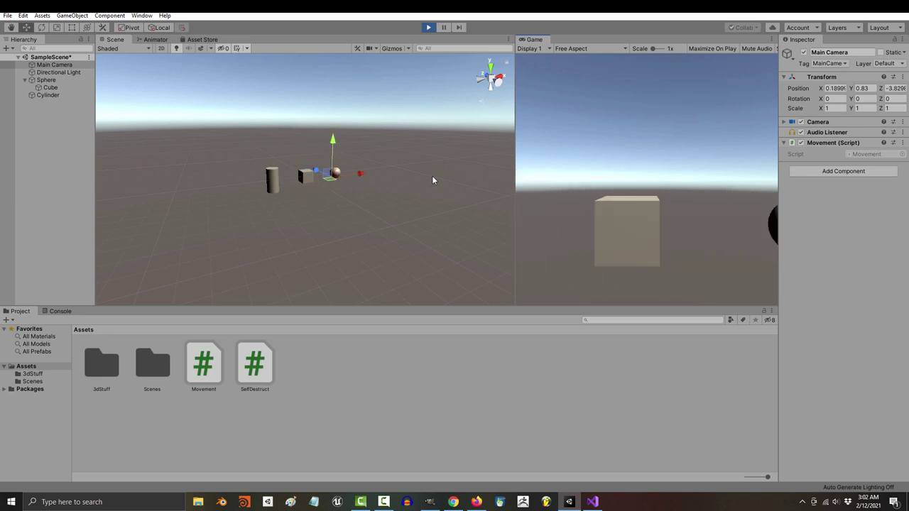
key("s")
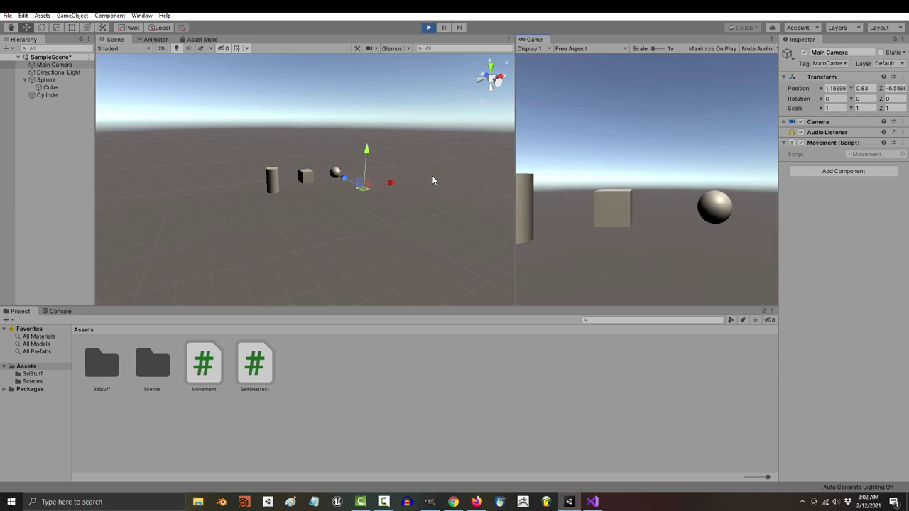
key("ctrl+p")
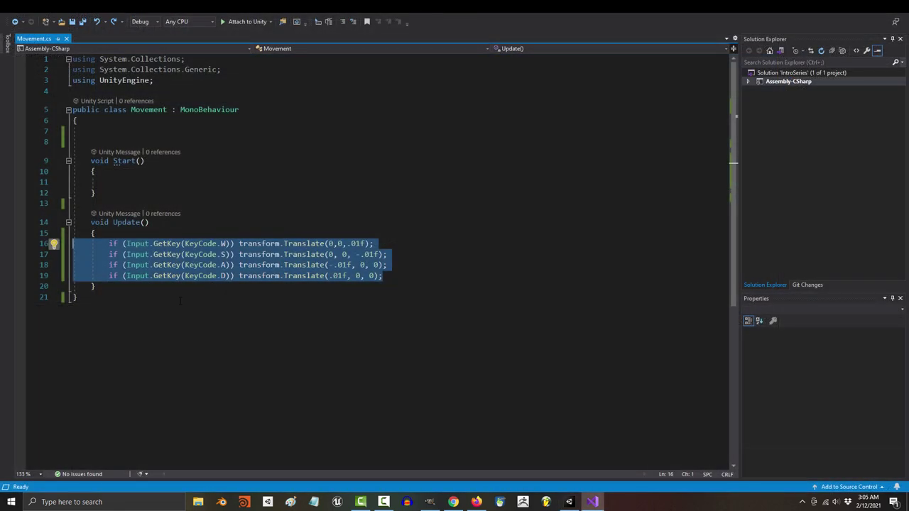
Delete the extra blank lines and the unused empty Start method from Movement.cs.
left_click(484, 278)
left_click(178, 141)
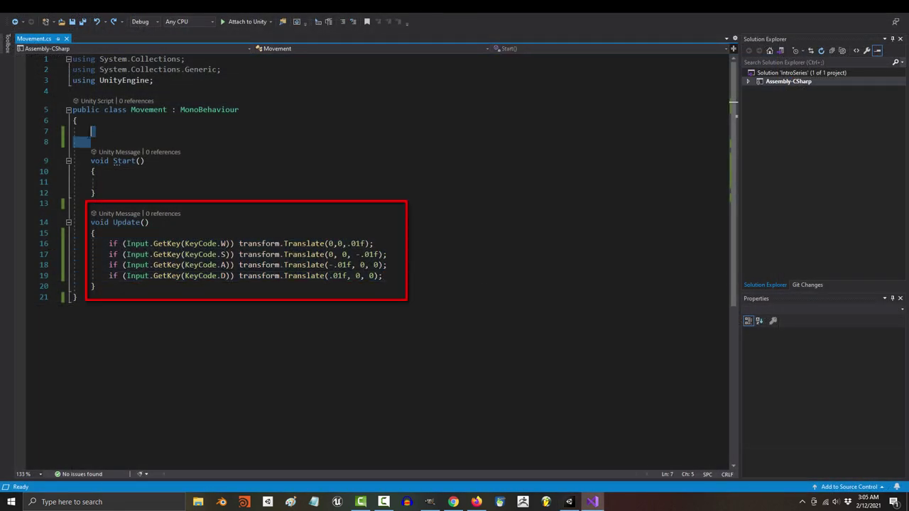
key("BackSpace")
left_click(175, 170)
key("Delete")
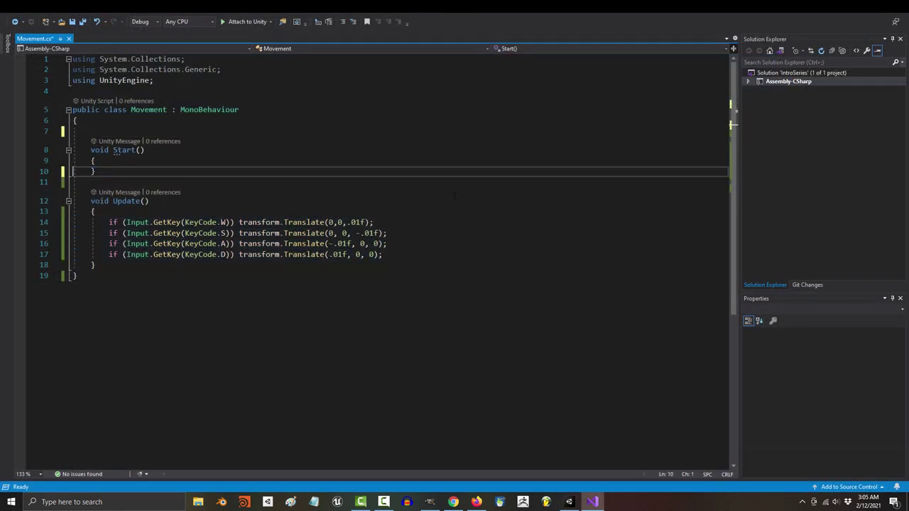
left_click_drag(178, 177, 71, 146)
key("Delete")
key("Delete")
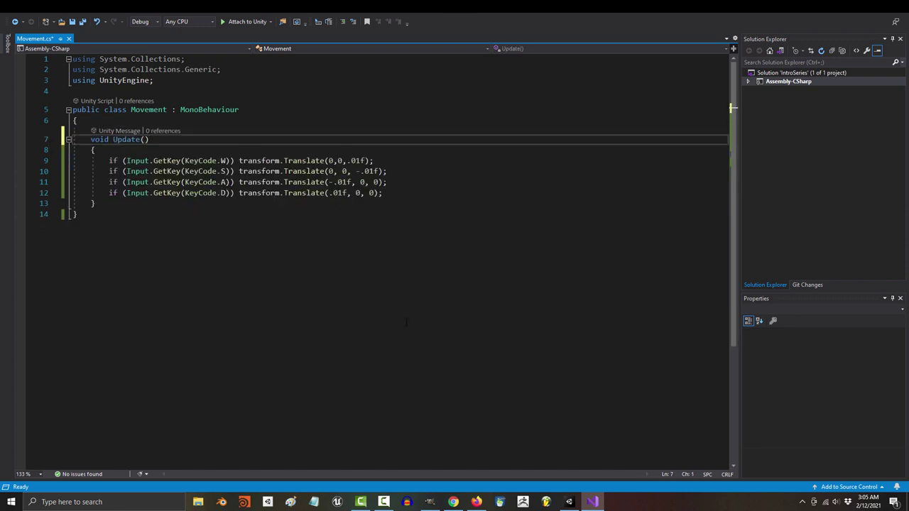
Add a '//WASD controls for Mo' comment at the top of Update.
left_click(384, 193)
left_click_drag(384, 193, 73, 160)
left_click(213, 215)
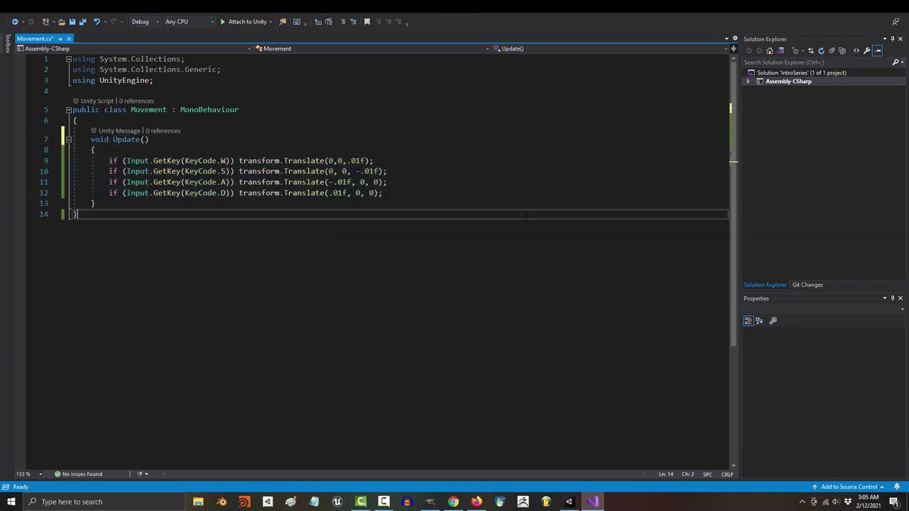
left_click(309, 148)
type("//WASD ")
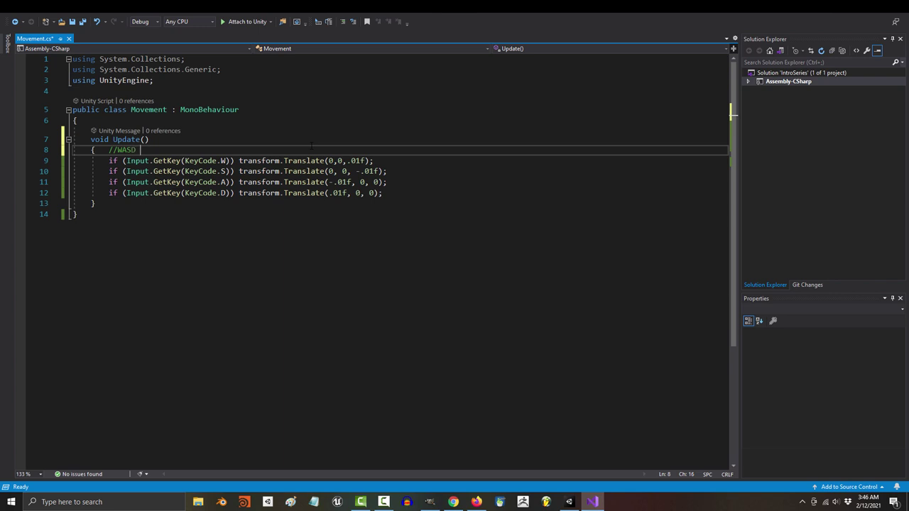
type("controls for Mo")
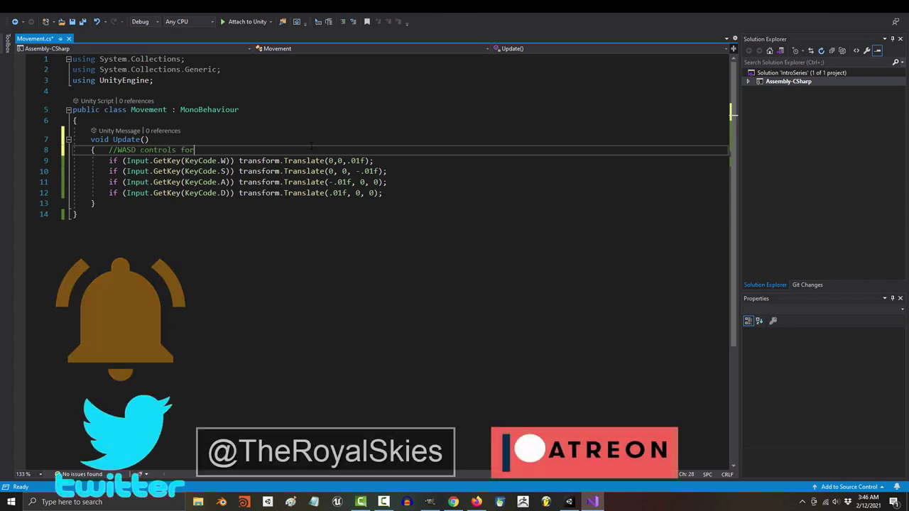